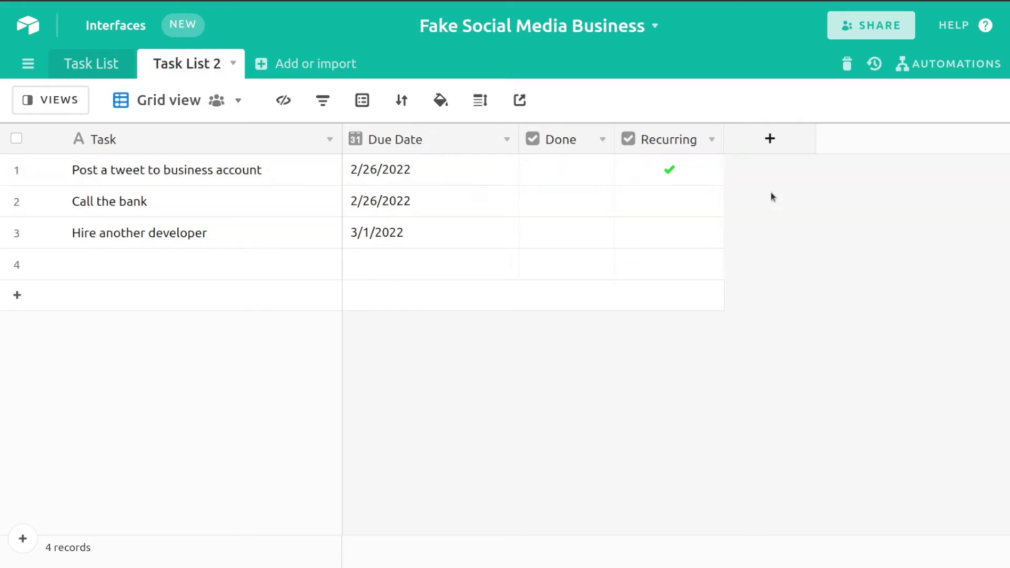
# Create a new custom automation for the Fake Social Media Business base.
pyautogui.click(956, 65)
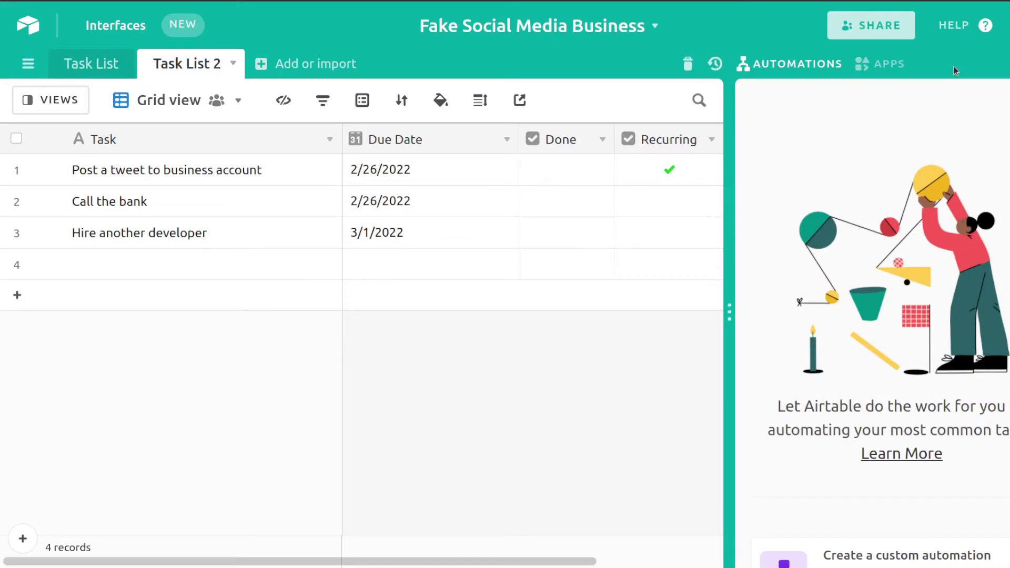
pyautogui.scroll(-4, 923, 310)
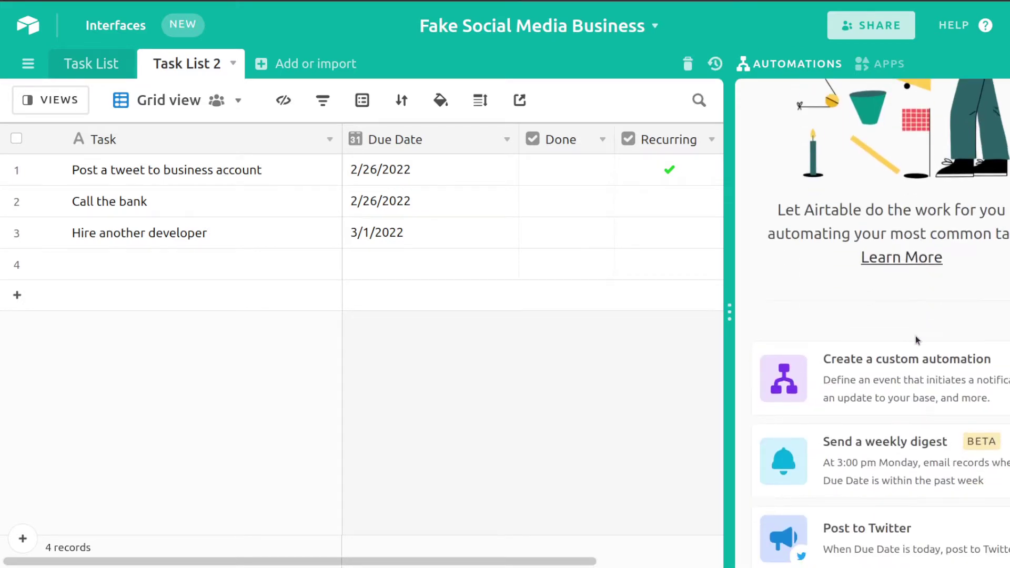
pyautogui.click(891, 363)
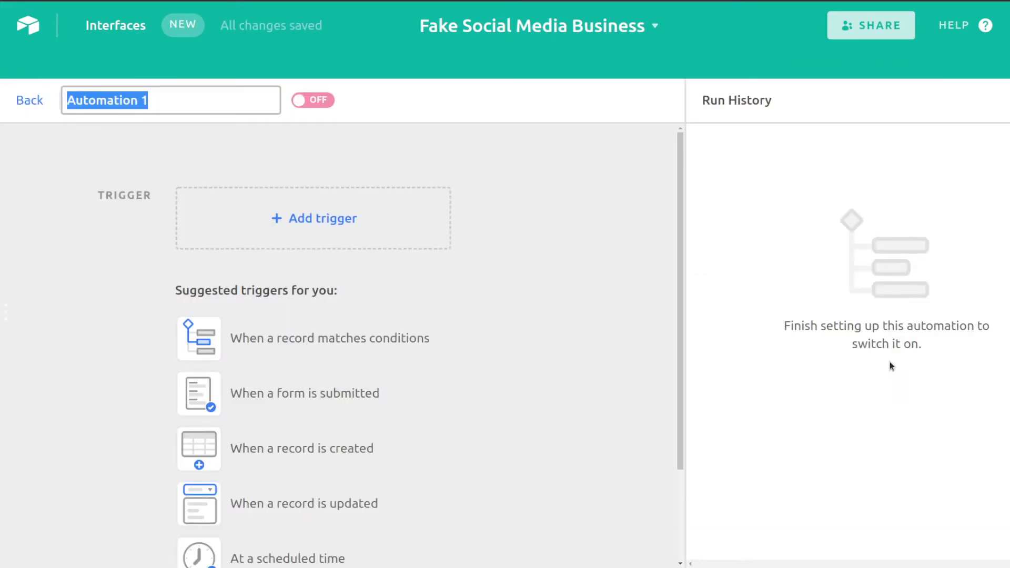
# Rename the new automation as "Daily Recurring Tasks".
pyautogui.click(228, 97)
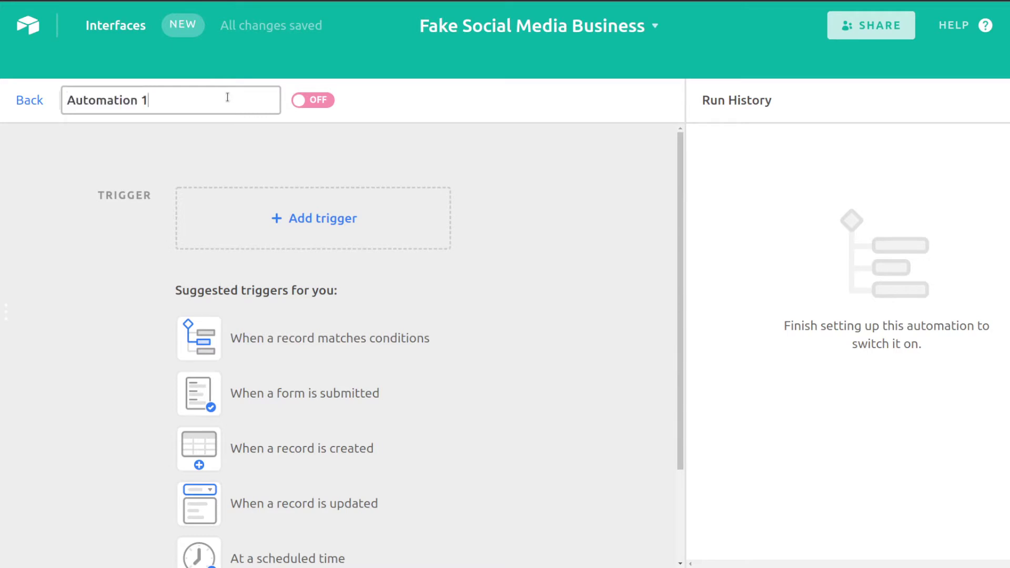
pyautogui.press('BackSpace')
pyautogui.press('BackSpace')
pyautogui.press('BackSpace')
pyautogui.press('BackSpace')
pyautogui.press('BackSpace')
pyautogui.press('BackSpace')
pyautogui.press('BackSpace')
pyautogui.press('BackSpace')
pyautogui.press('BackSpace')
pyautogui.press('BackSpace')
pyautogui.press('BackSpace')
pyautogui.press('BackSpace')
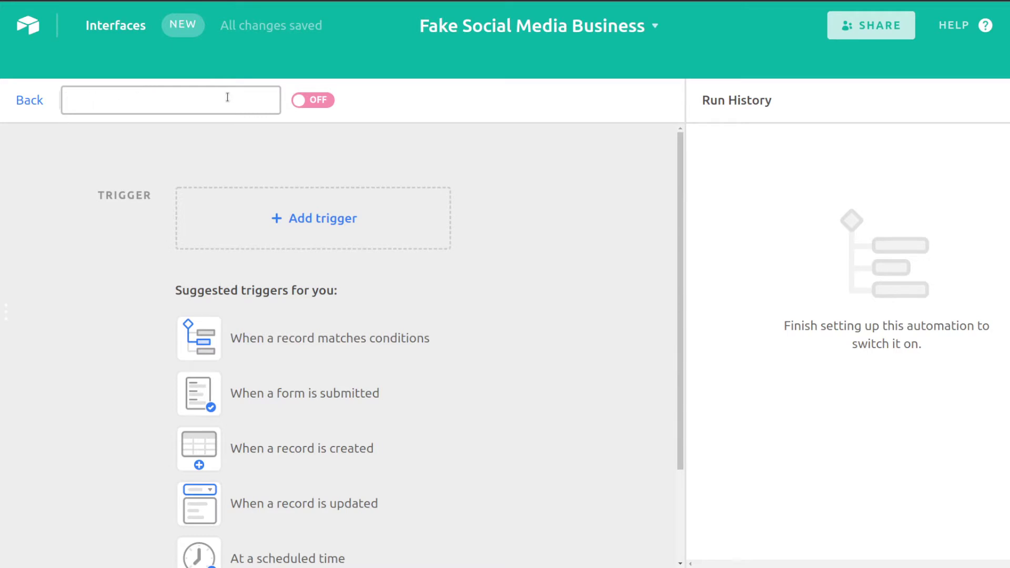
pyautogui.write('Daily REcu')
pyautogui.press('BackSpace')
pyautogui.press('BackSpace')
pyautogui.press('BackSpace')
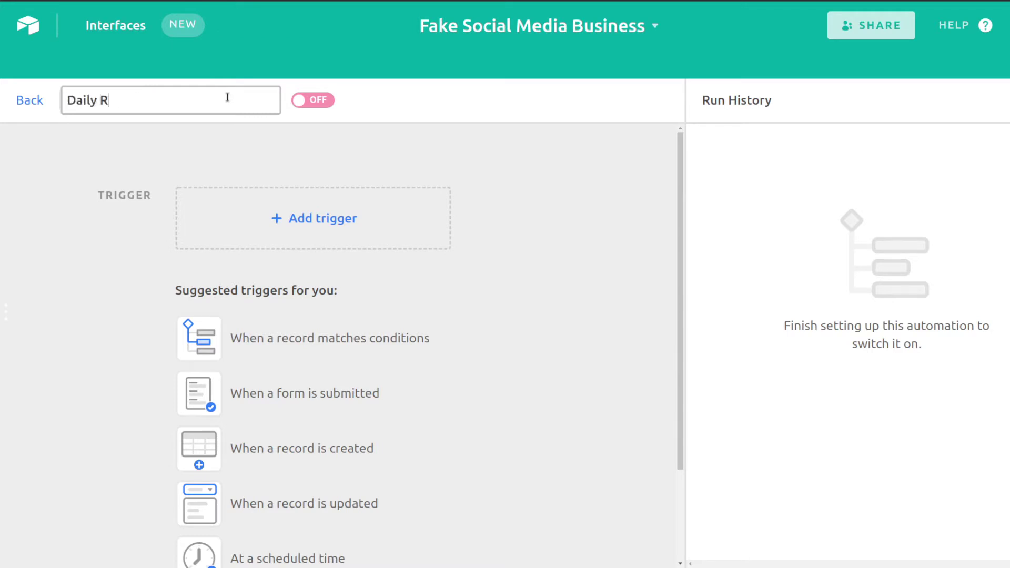
pyautogui.write('ecurring Tasks')
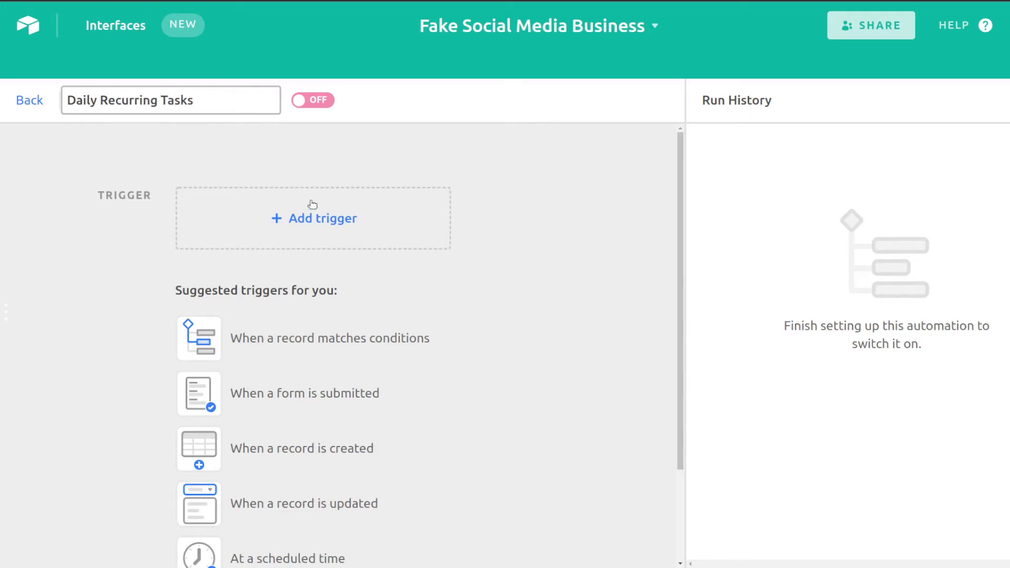
# Add a "When record matches conditions" trigger that watches the Task List 2 table.
pyautogui.click(328, 228)
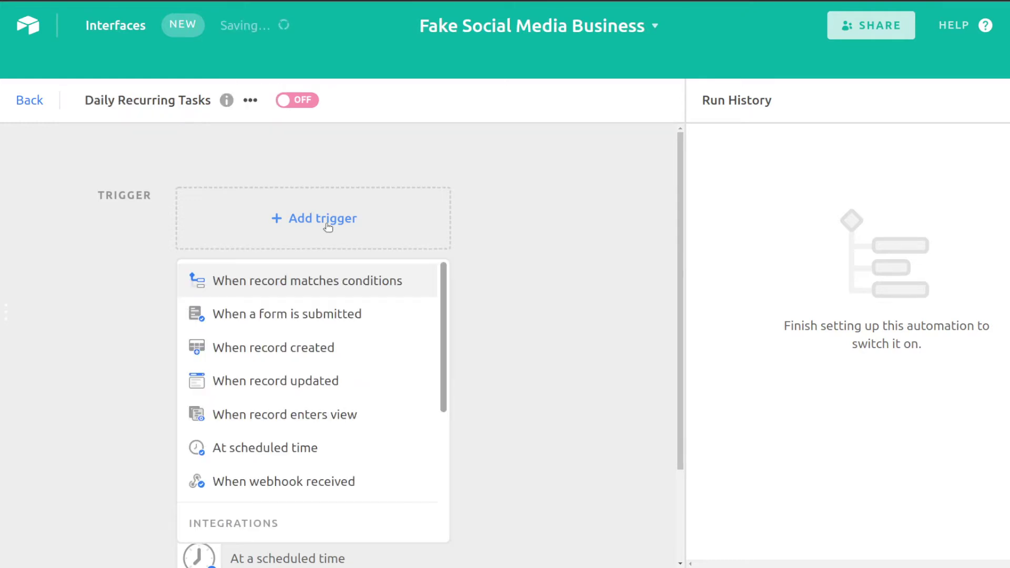
pyautogui.click(310, 282)
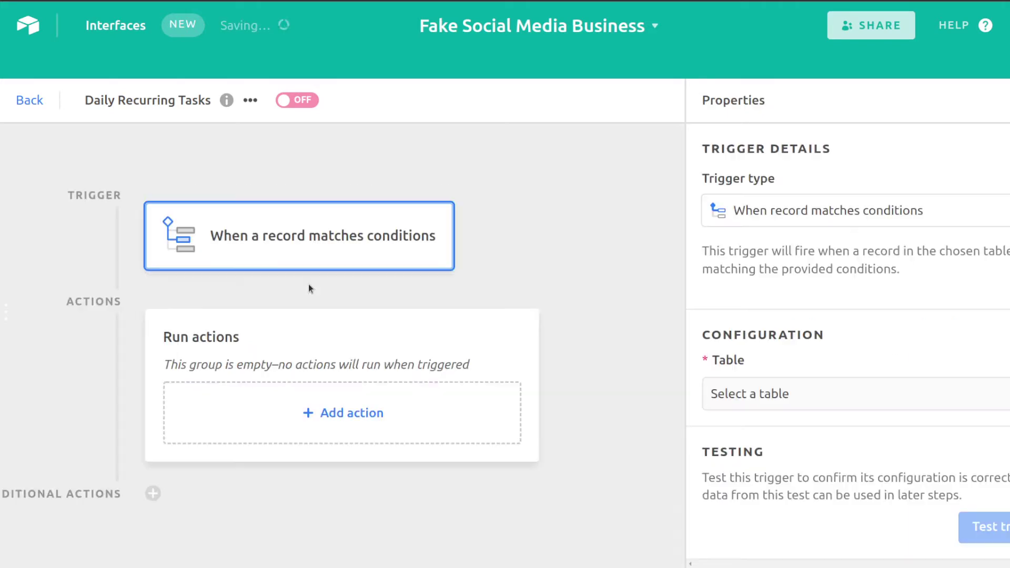
pyautogui.scroll(-1, 826, 335)
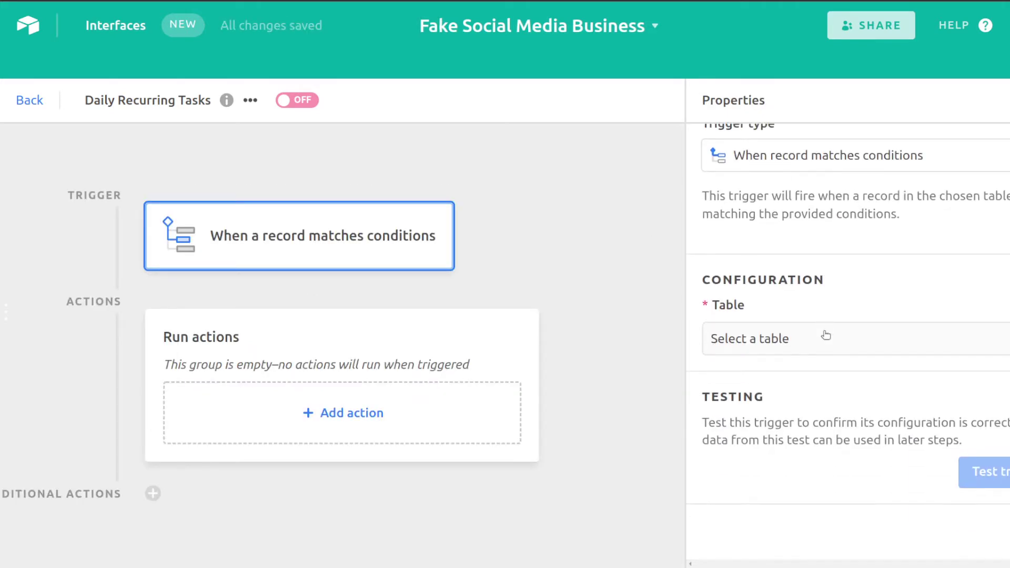
pyautogui.click(778, 338)
pyautogui.click(760, 443)
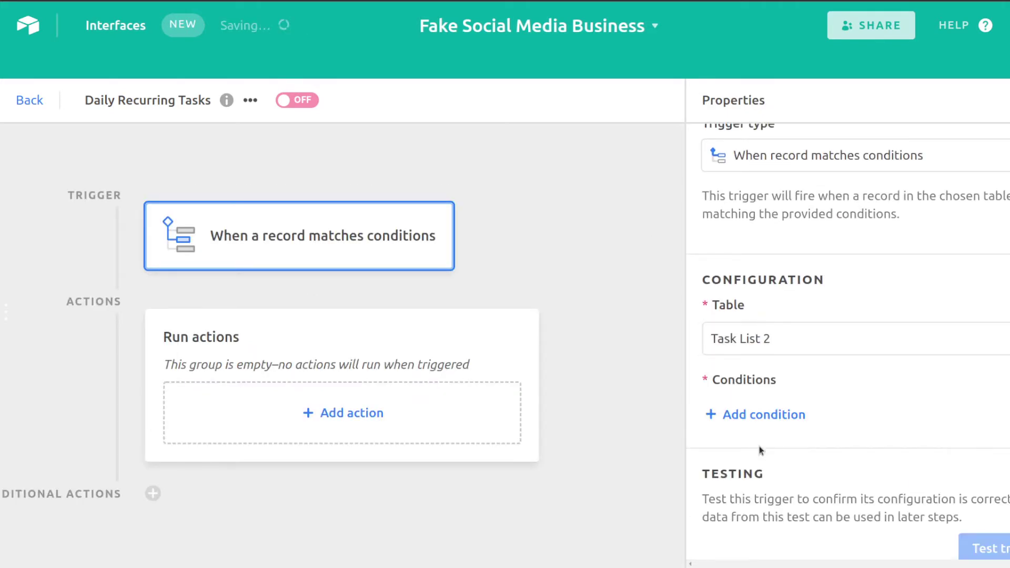
# Add a trigger condition requiring the Done field to be checked.
pyautogui.click(772, 414)
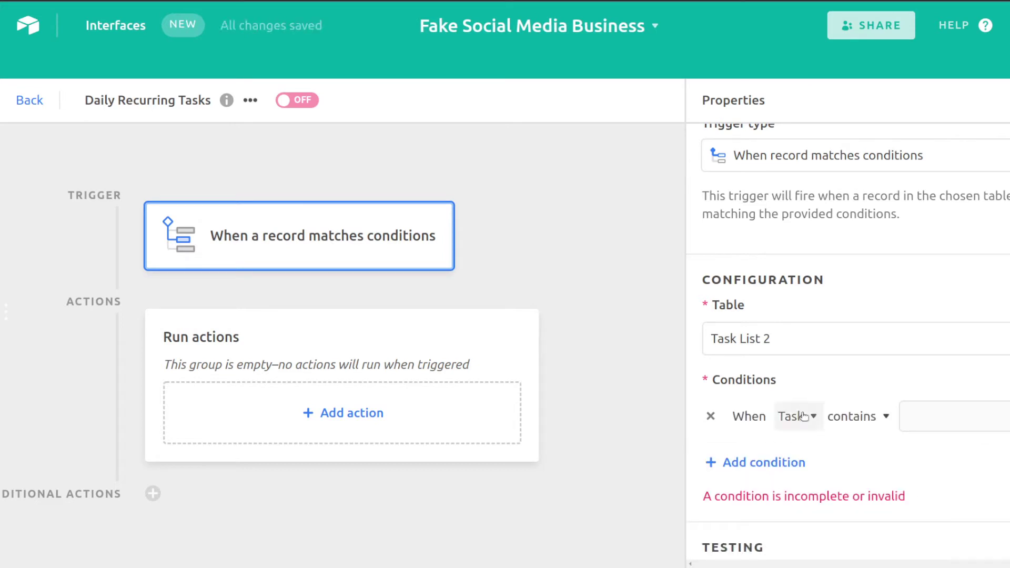
pyautogui.click(791, 416)
pyautogui.click(822, 352)
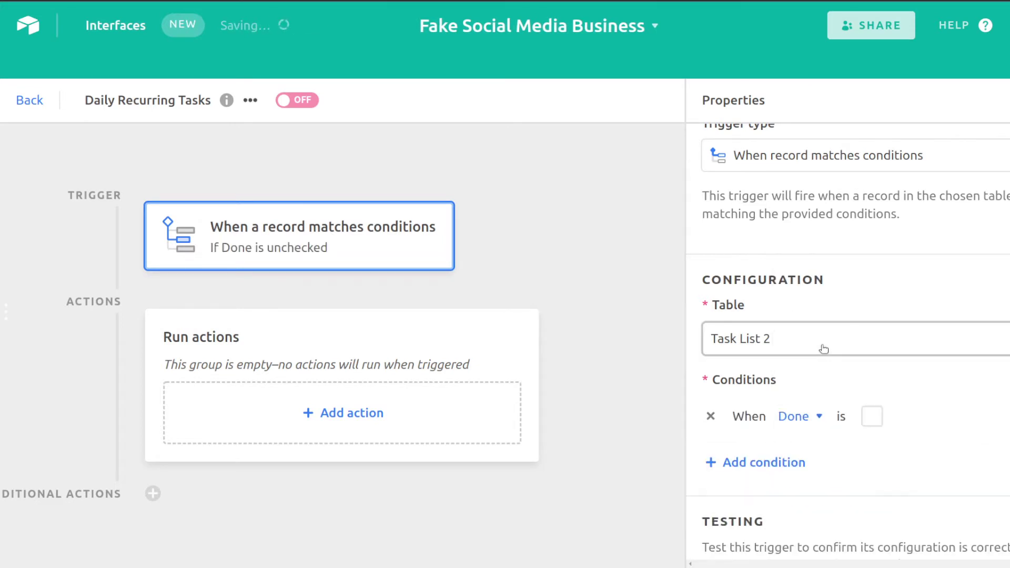
pyautogui.click(873, 417)
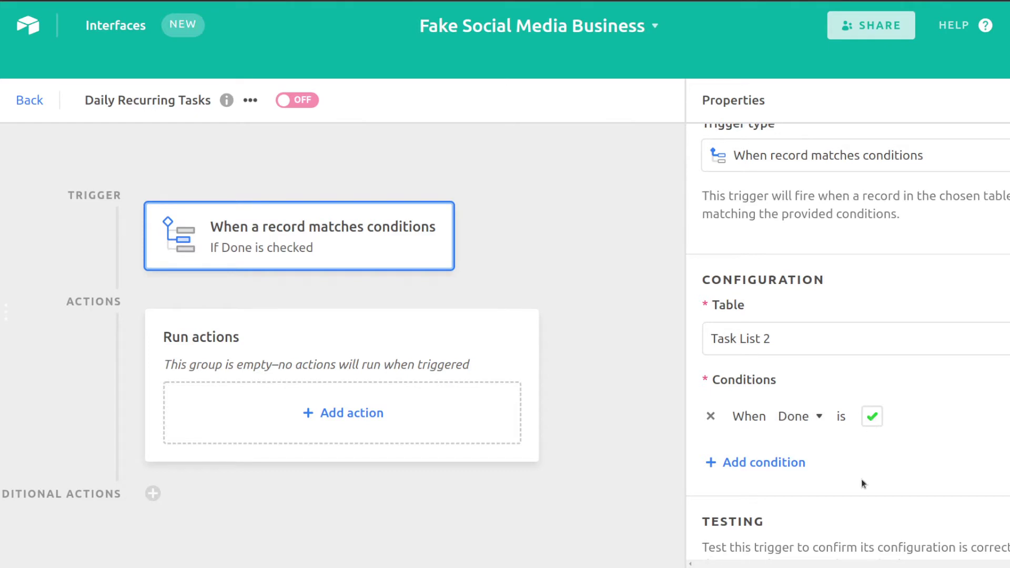
# Test the record-matching trigger and review the test results.
pyautogui.scroll(-2, 862, 480)
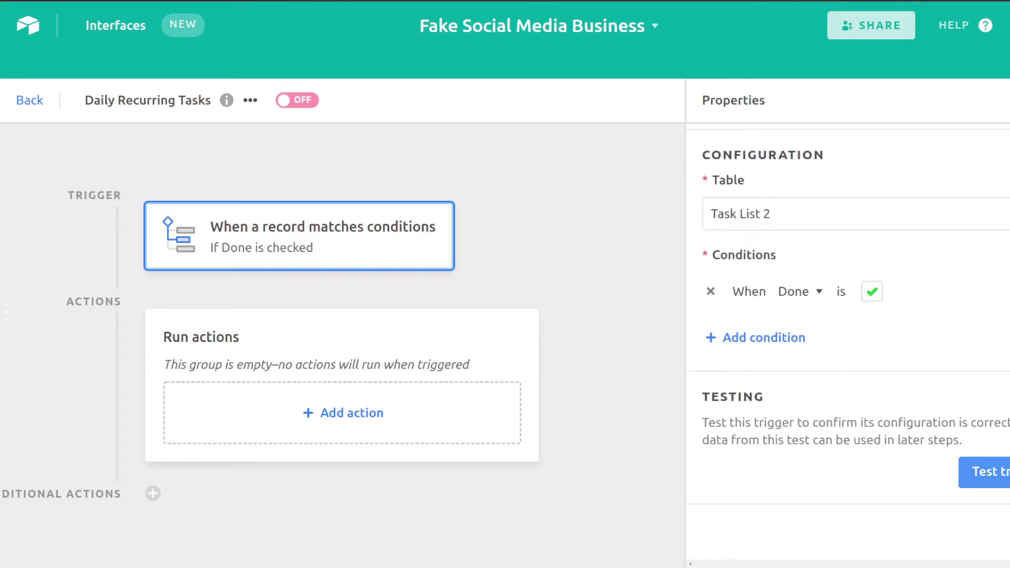
pyautogui.click(994, 473)
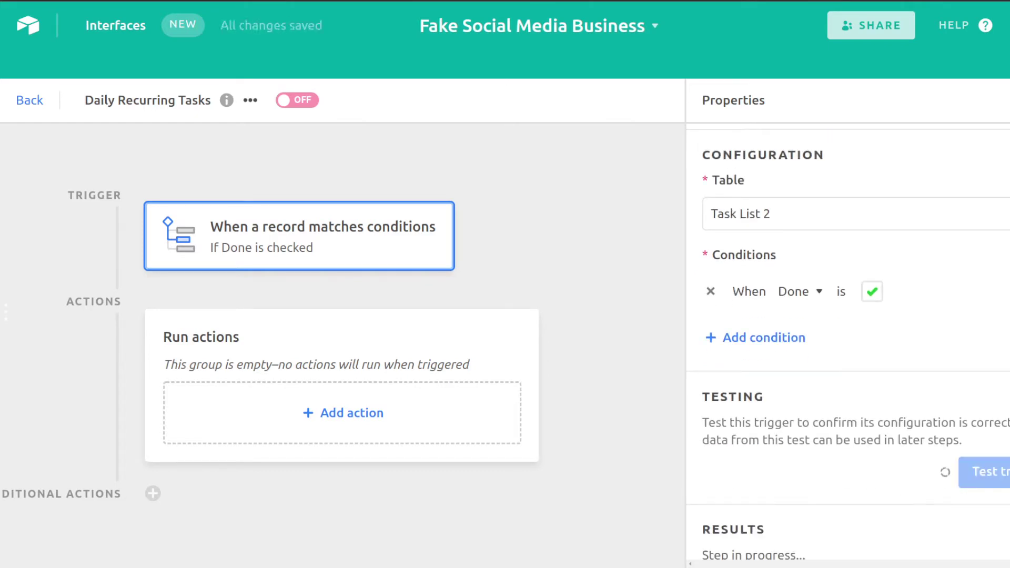
pyautogui.scroll(-4, 858, 490)
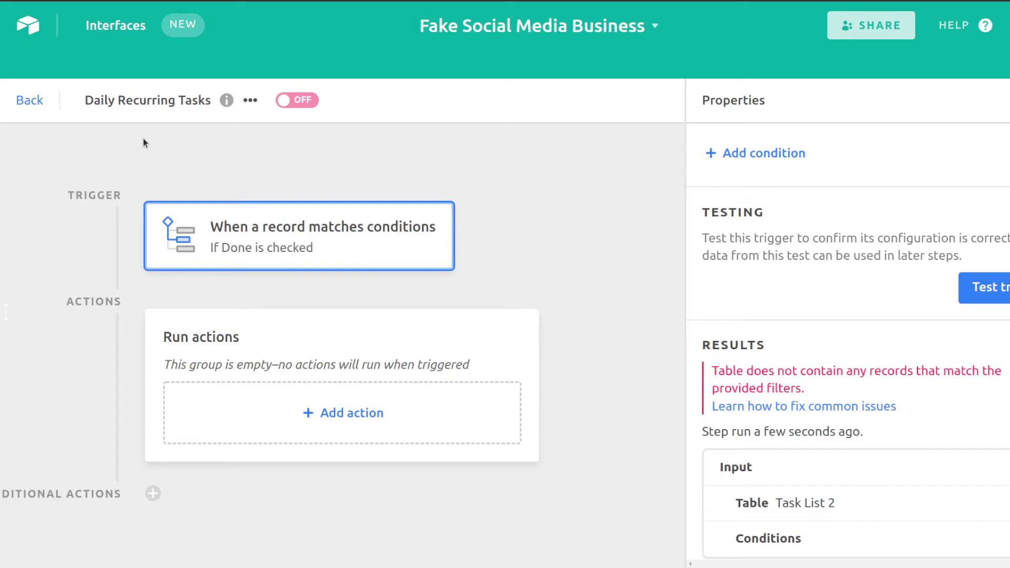
# Mark "Post a tweet to business account" as done in Task List 2, and reopen the Daily Recurring Tasks automation.
pyautogui.click(29, 101)
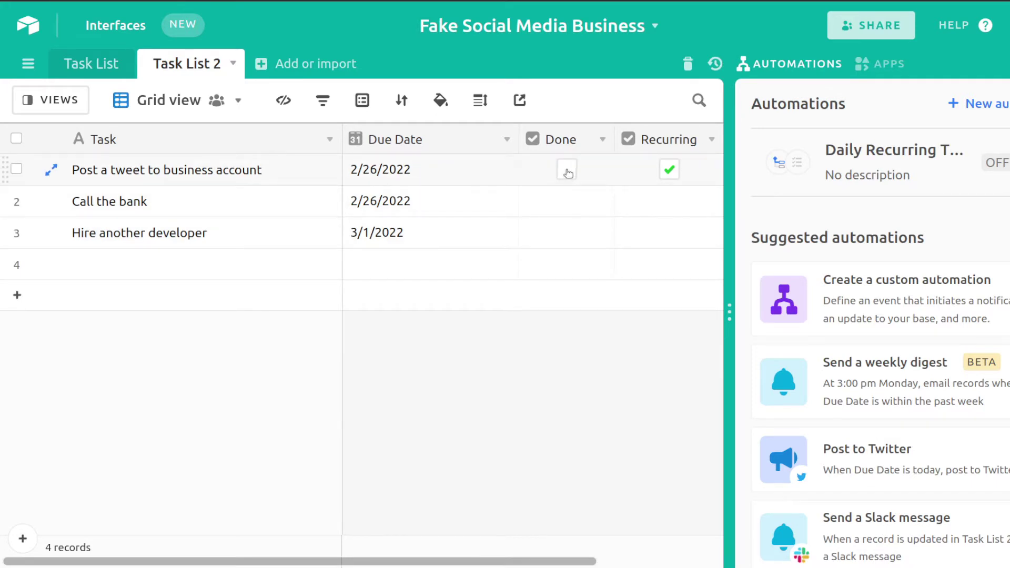
pyautogui.click(567, 169)
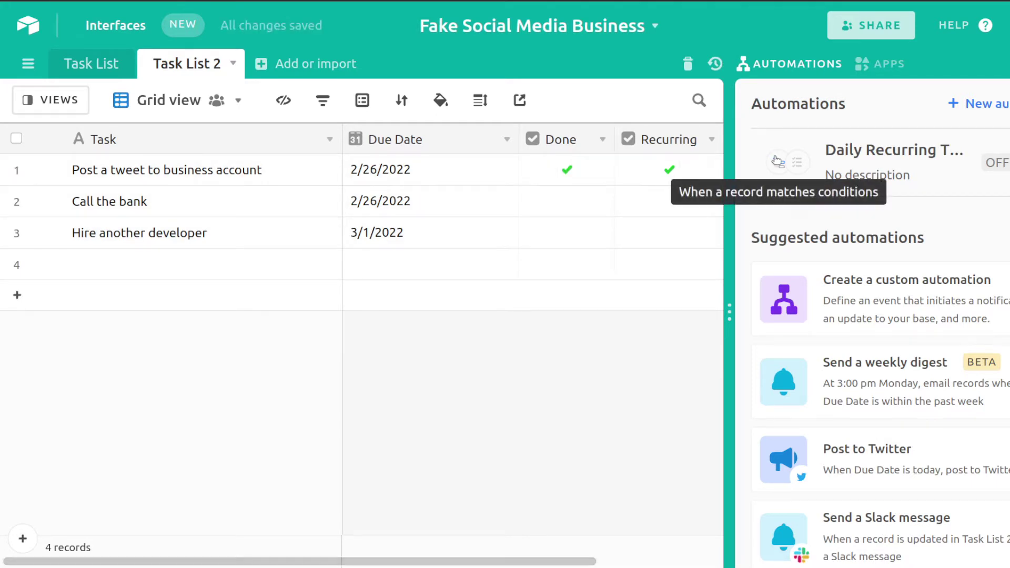
pyautogui.click(919, 174)
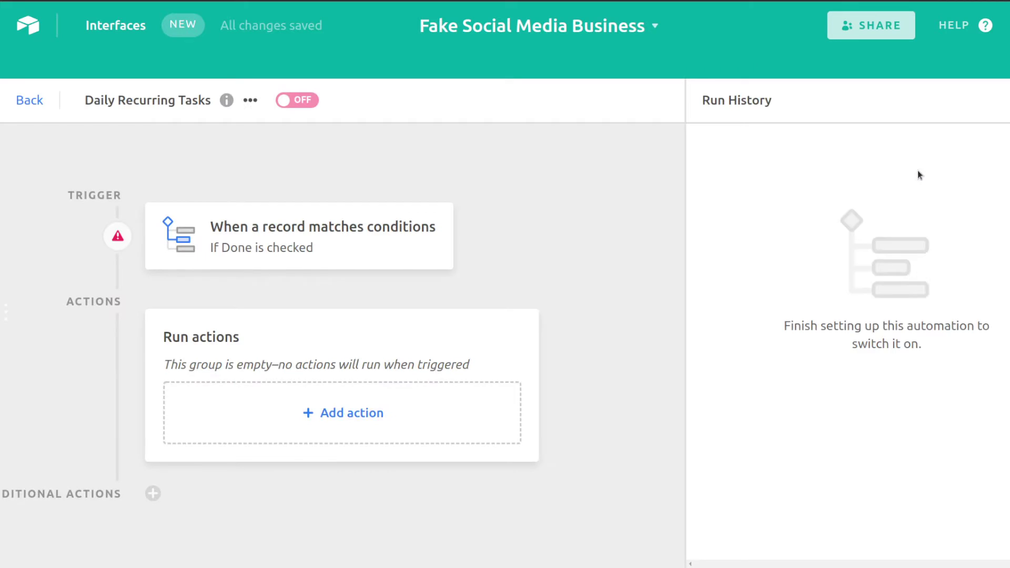
# Rerun the test of the "When a record matches conditions" trigger and review the matching record.
pyautogui.click(412, 244)
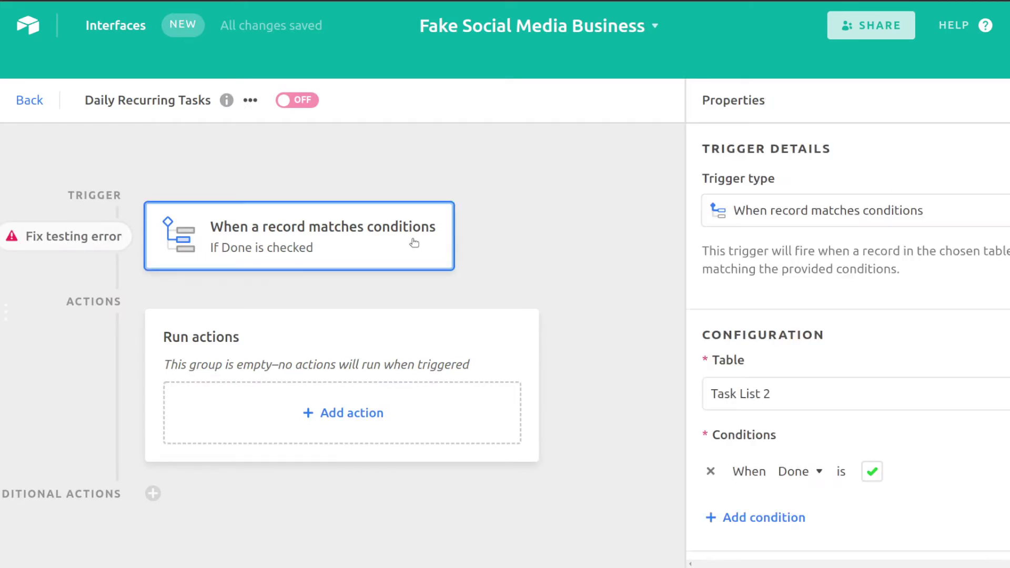
pyautogui.moveTo(705, 377); pyautogui.dragTo(675, 111)
pyautogui.click(805, 266)
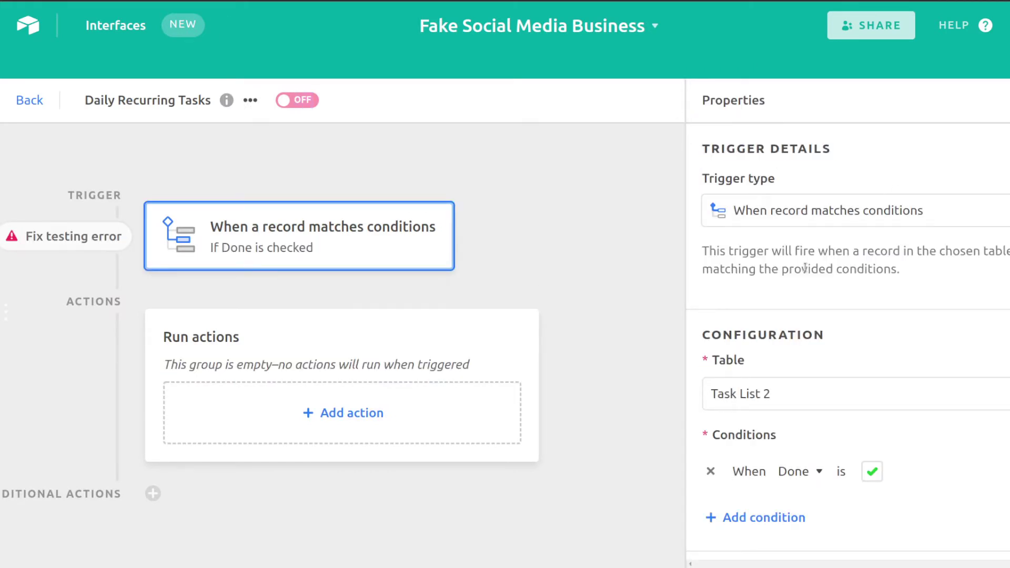
pyautogui.scroll(-5, 899, 334)
pyautogui.click(999, 286)
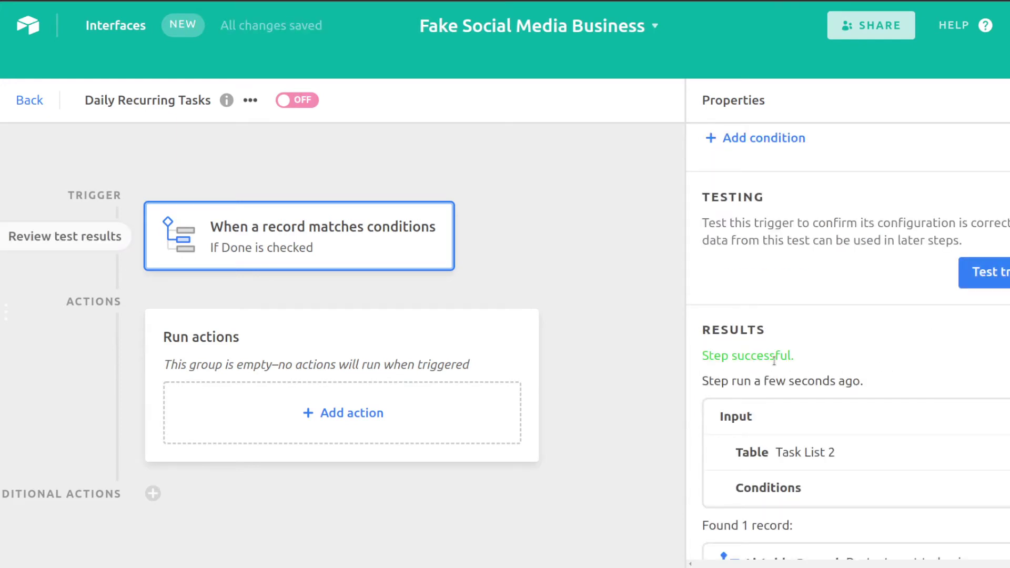
pyautogui.scroll(-3, 840, 353)
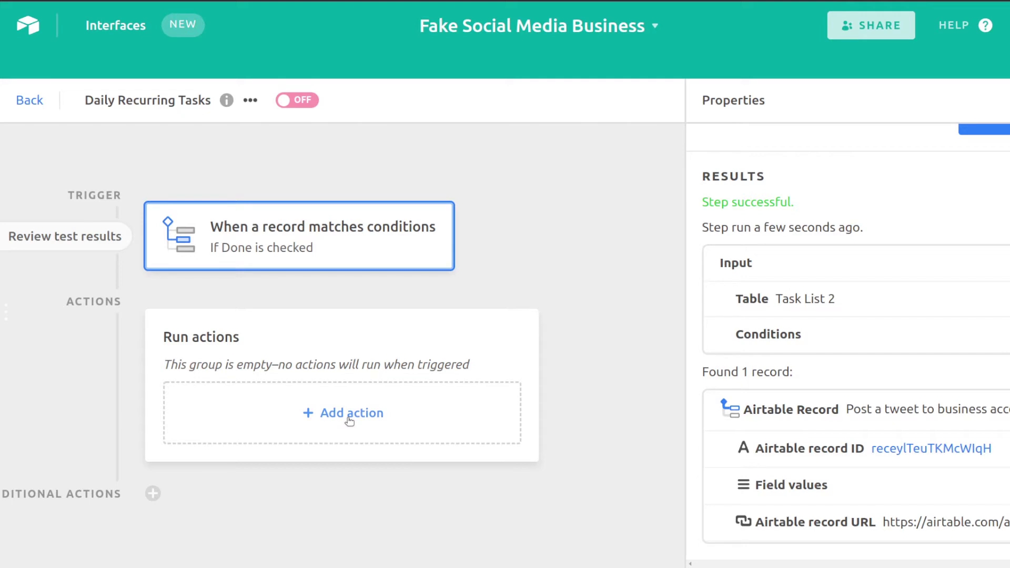
# Add a conditional action group that runs only if the trigger record's Recurring field is checked.
pyautogui.moveTo(37, 497)
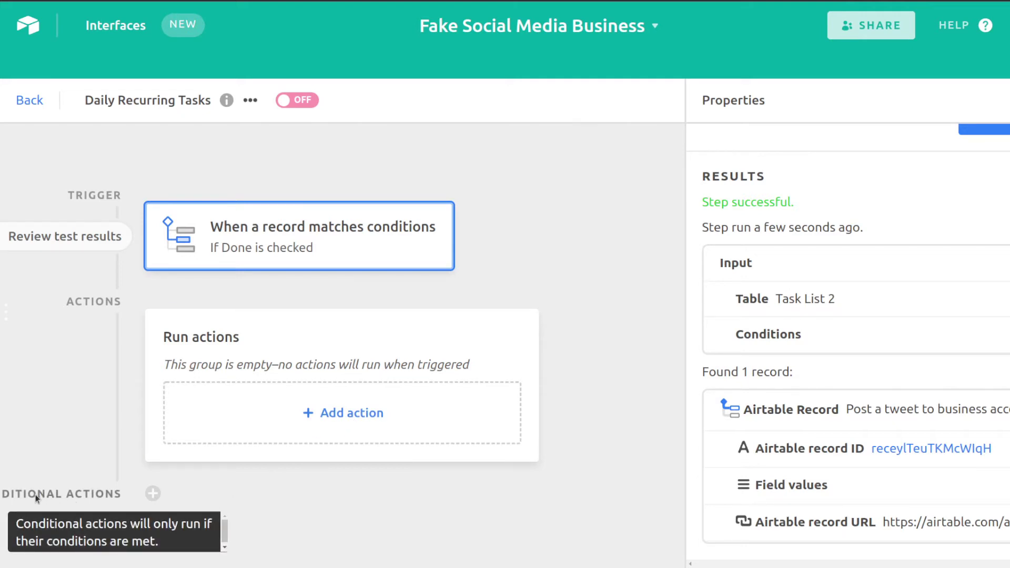
pyautogui.click(153, 493)
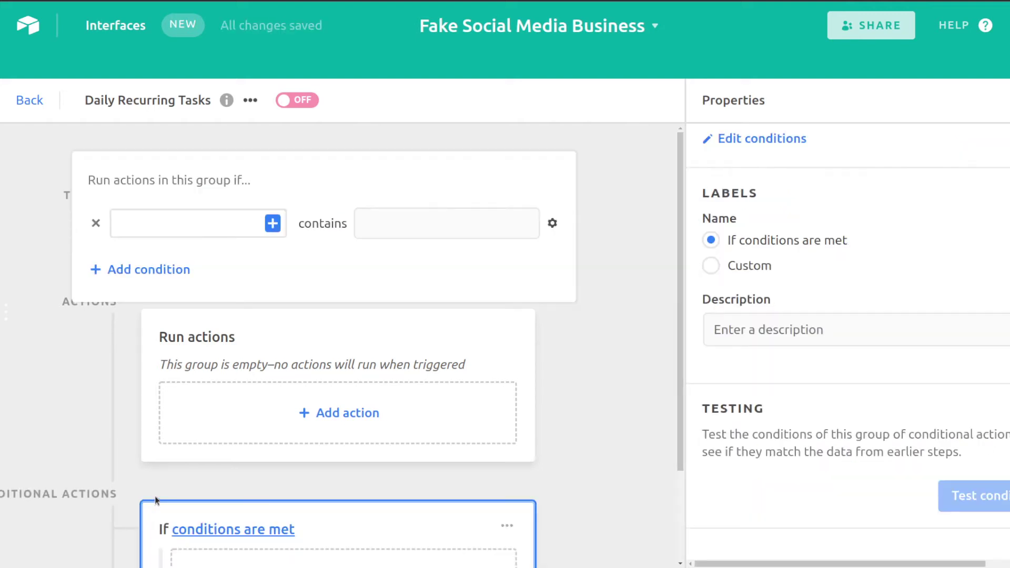
pyautogui.scroll(-2, 263, 483)
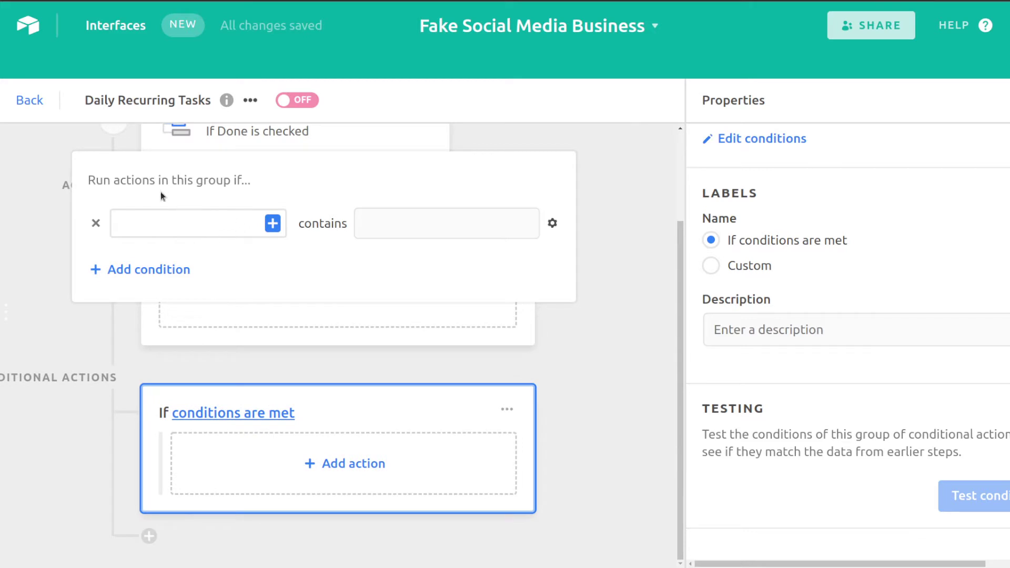
pyautogui.click(273, 225)
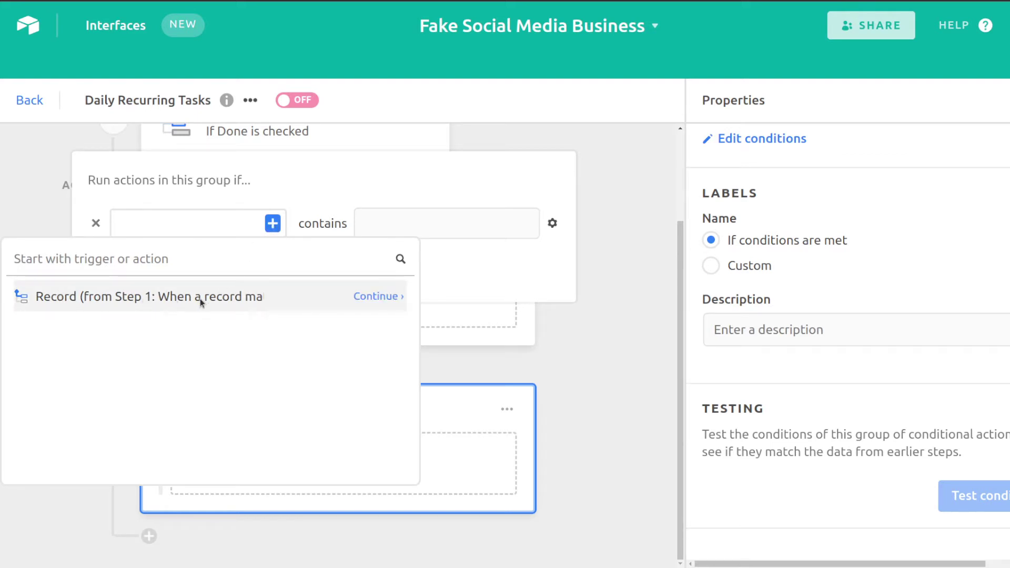
pyautogui.click(384, 298)
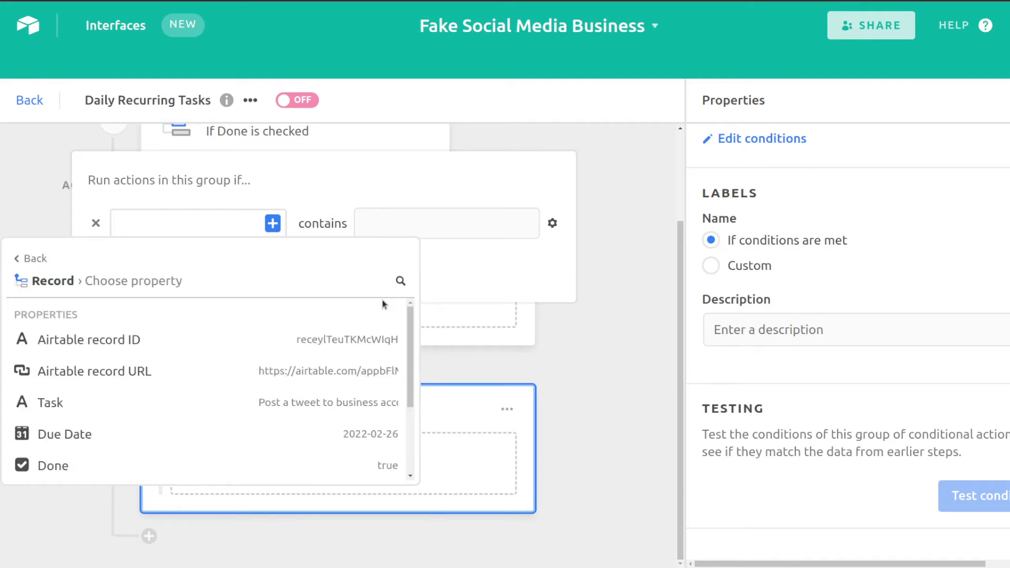
pyautogui.scroll(-2, 171, 463)
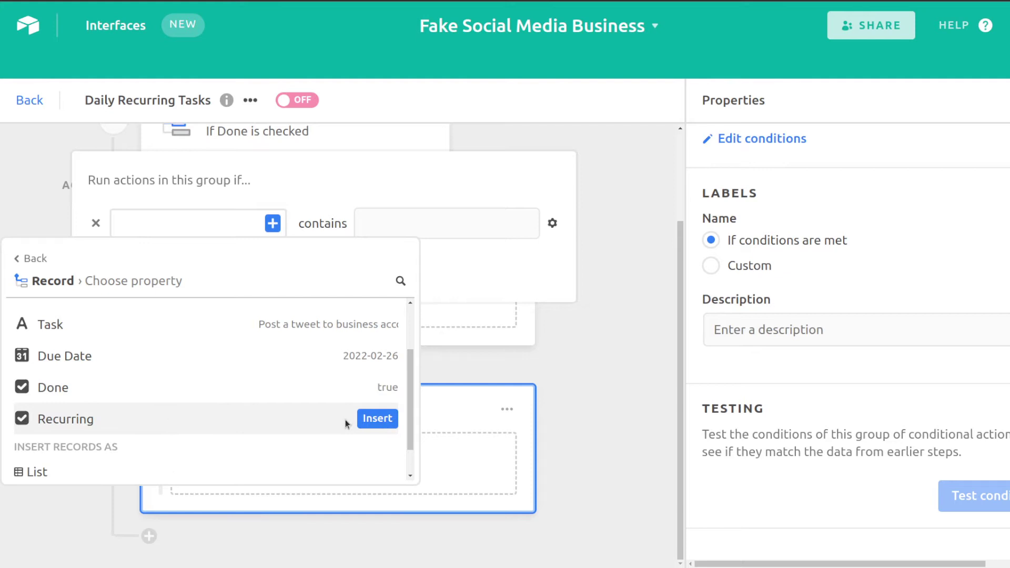
pyautogui.click(375, 419)
pyautogui.click(374, 223)
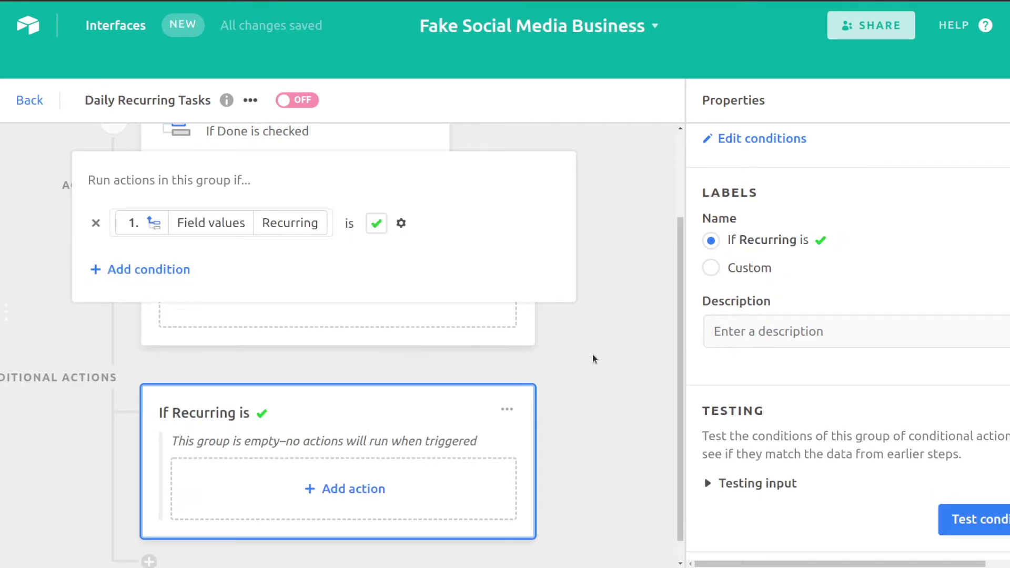
# Test the Recurring condition of the conditional action group and review its input and output.
pyautogui.scroll(-1, 888, 478)
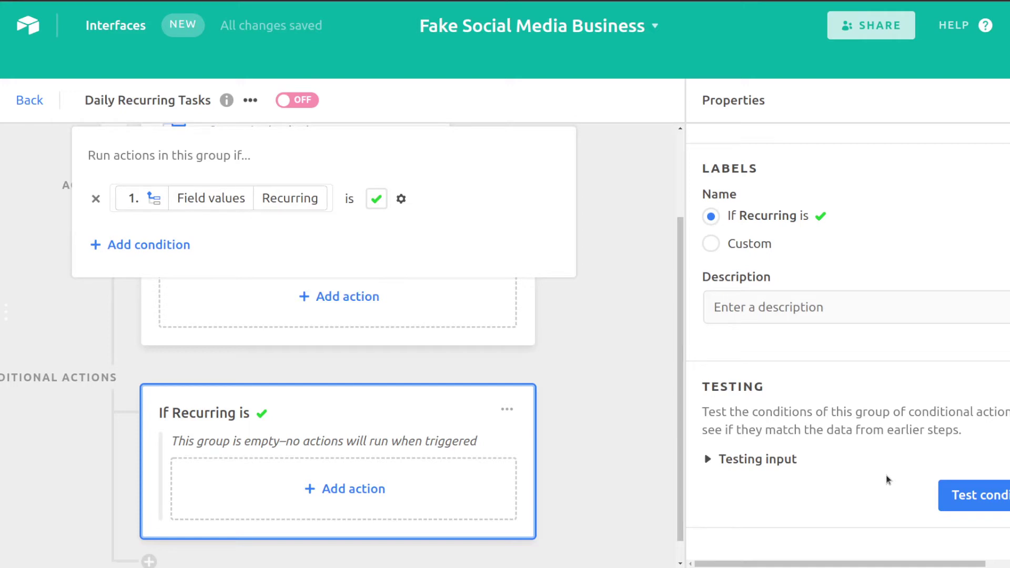
pyautogui.click(984, 499)
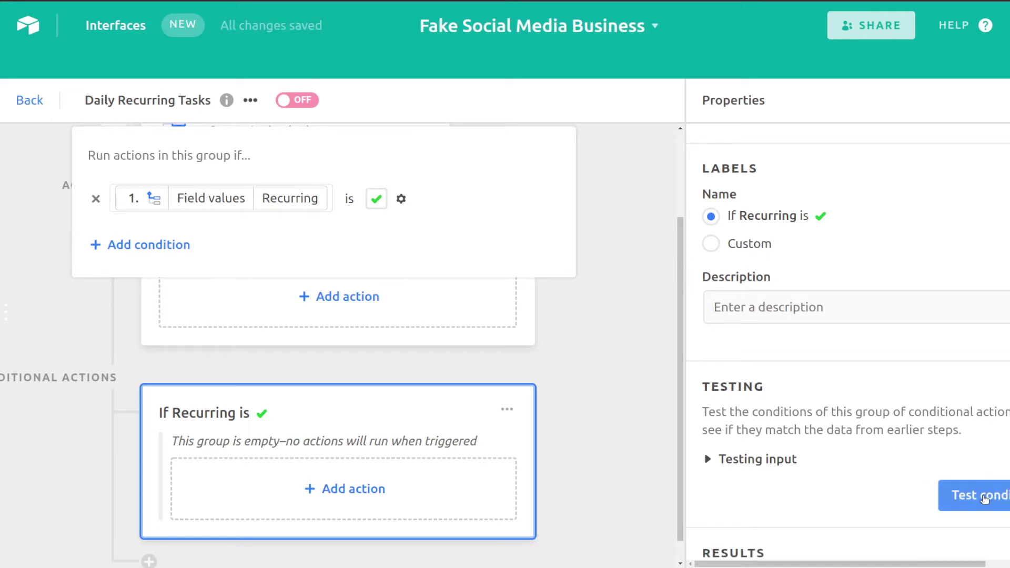
pyautogui.scroll(-3, 870, 445)
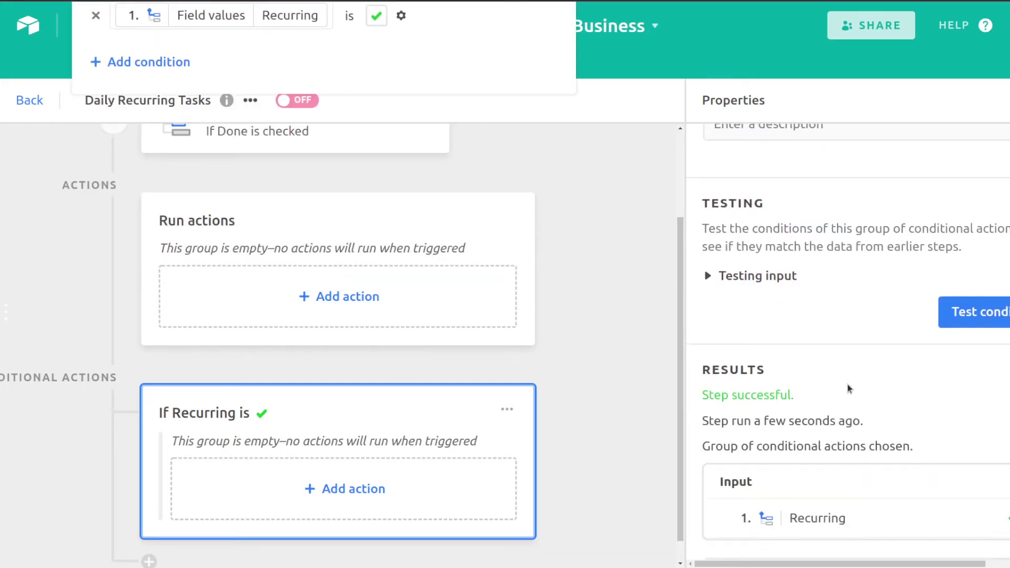
pyautogui.scroll(-2, 847, 385)
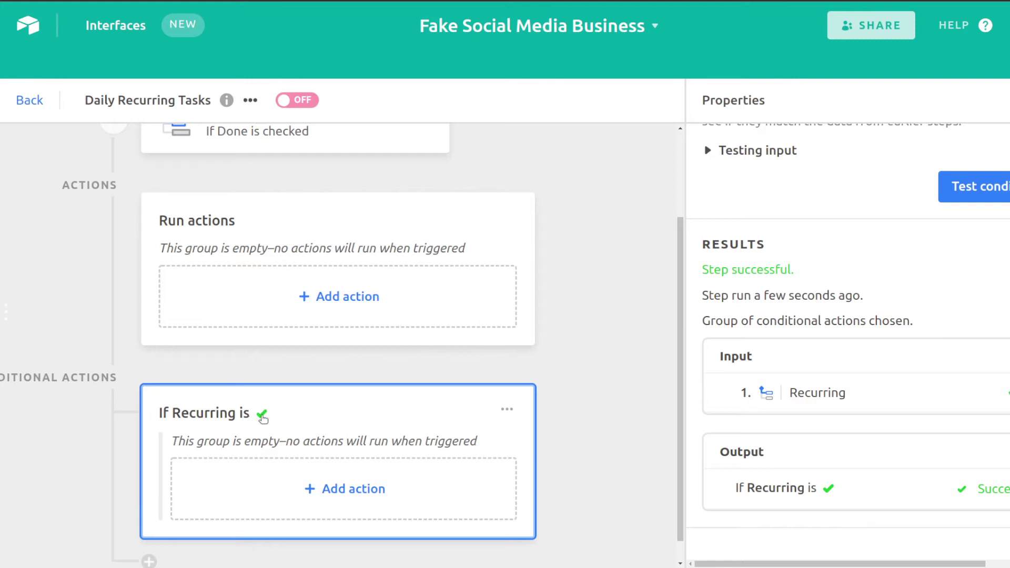
# Add an Update record action to the conditional group that runs if Recurring is checked.
pyautogui.click(273, 509)
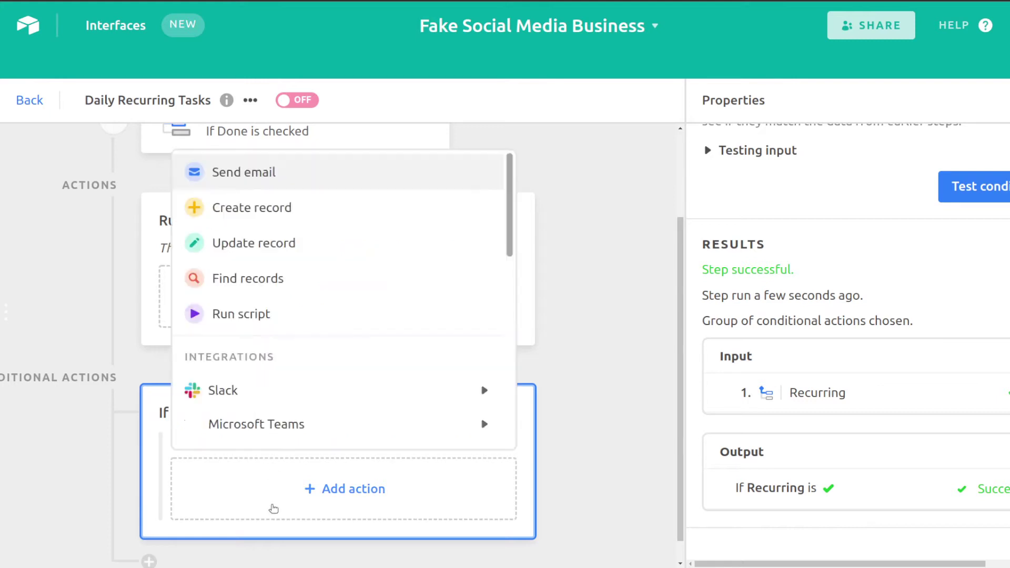
pyautogui.click(273, 508)
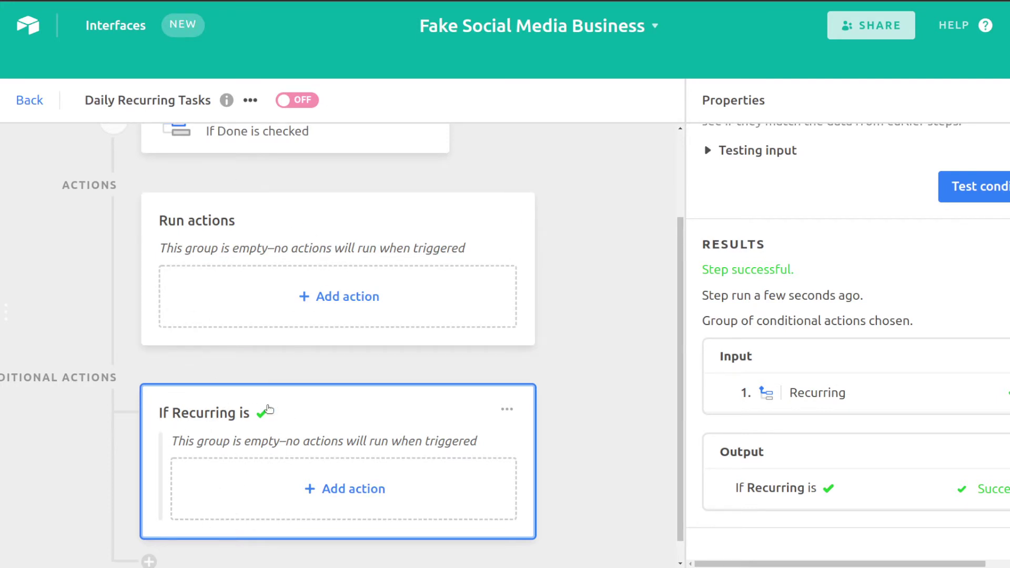
pyautogui.click(299, 506)
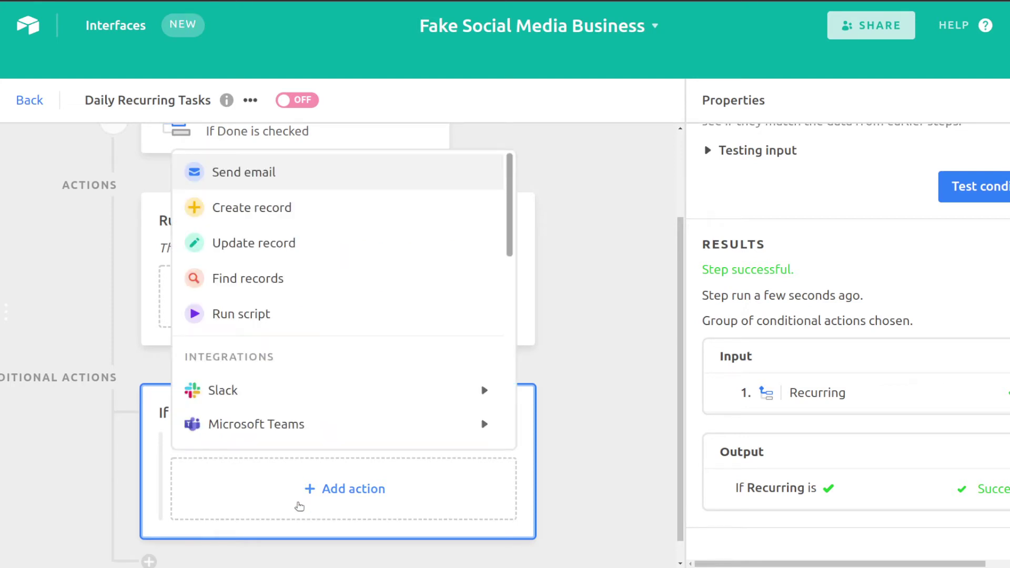
pyautogui.scroll(-2, 271, 357)
pyautogui.scroll(1, 271, 184)
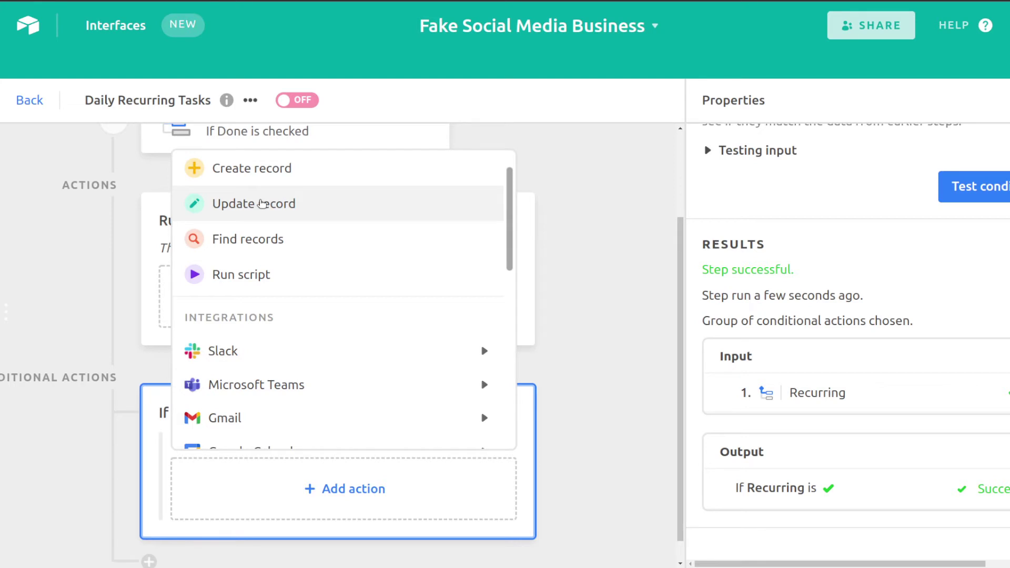
pyautogui.click(262, 203)
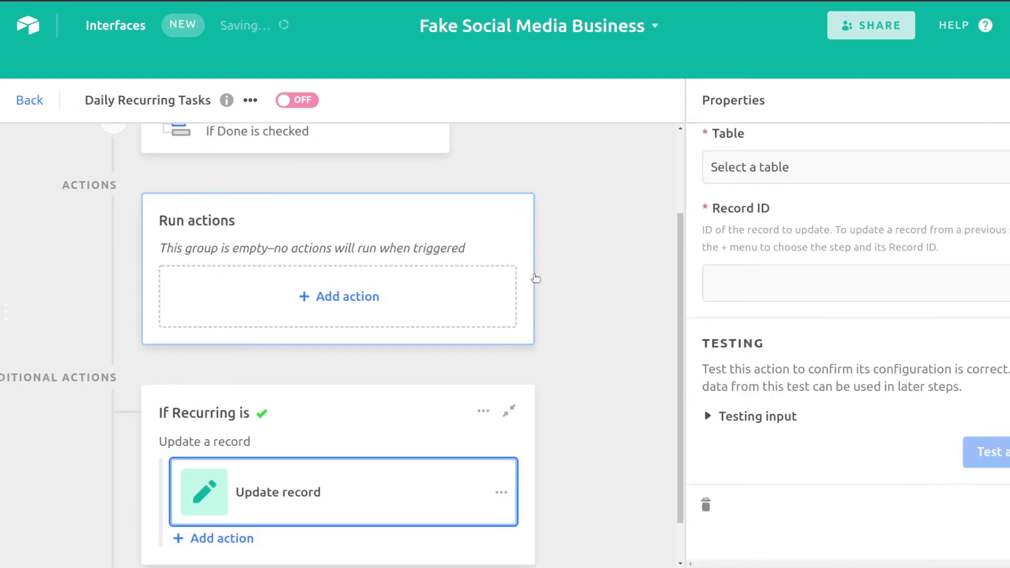
# Set the Update record action's table to Task List 2.
pyautogui.scroll(3, 804, 216)
pyautogui.scroll(3, 804, 220)
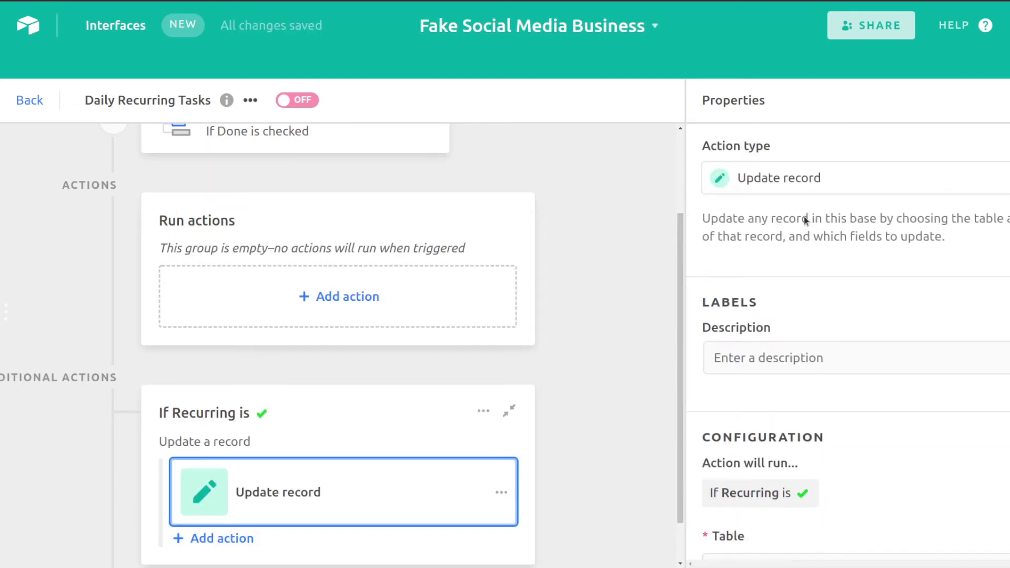
pyautogui.scroll(-3, 805, 220)
pyautogui.scroll(-3, 806, 220)
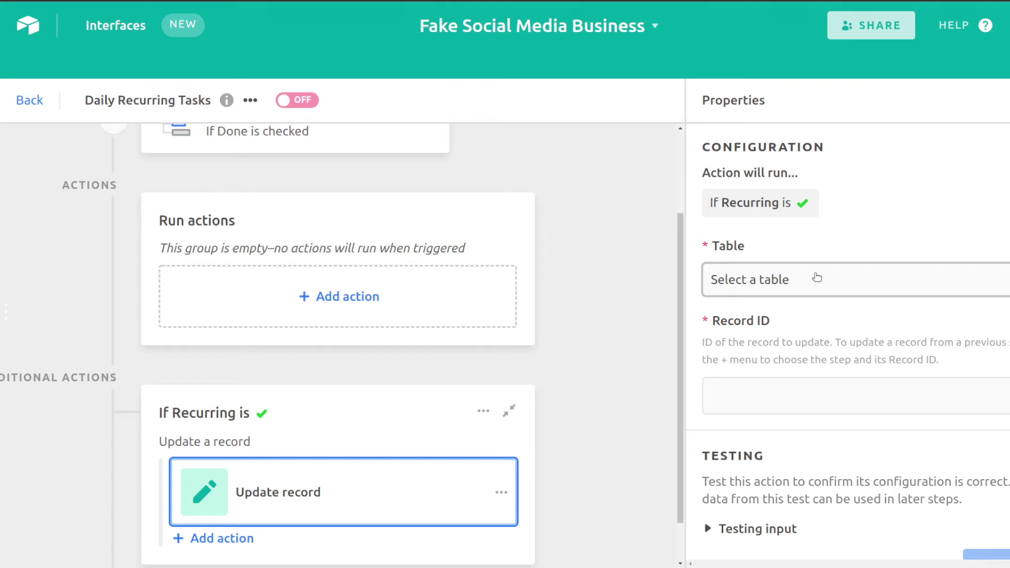
pyautogui.click(817, 278)
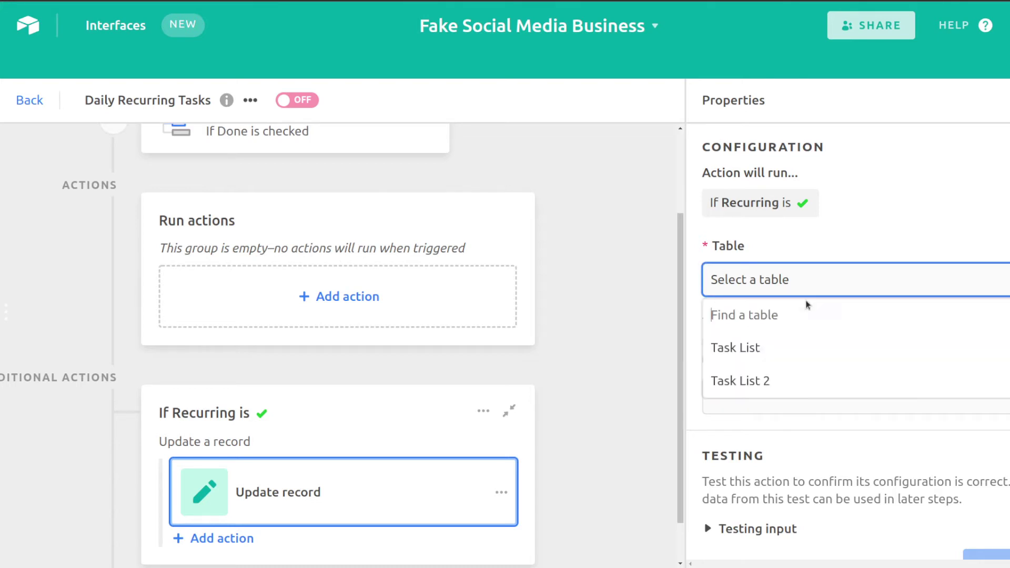
pyautogui.click(772, 379)
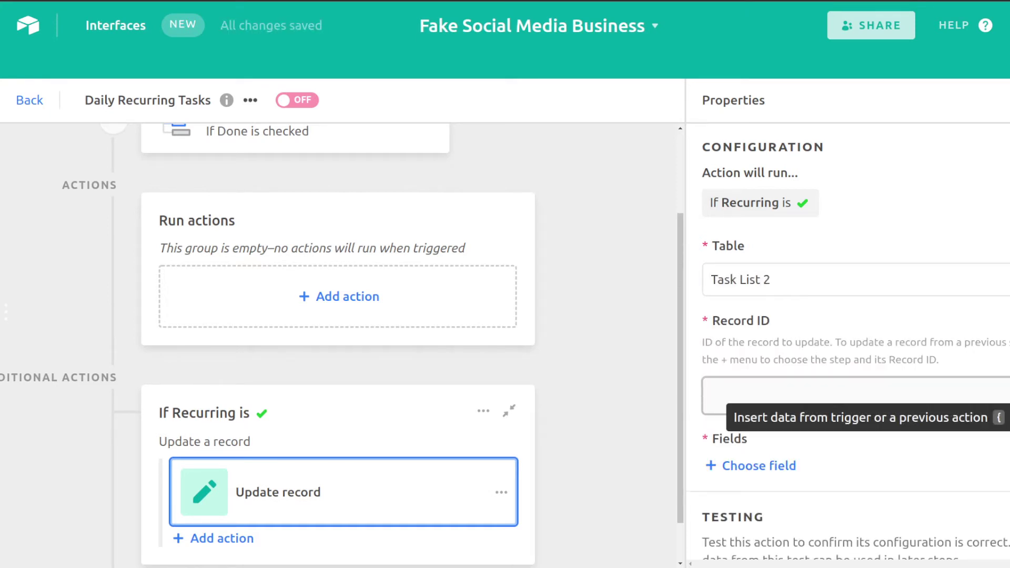
# Set the action's Record ID to the Airtable record ID of the record from the Step 1 trigger.
pyautogui.click(999, 405)
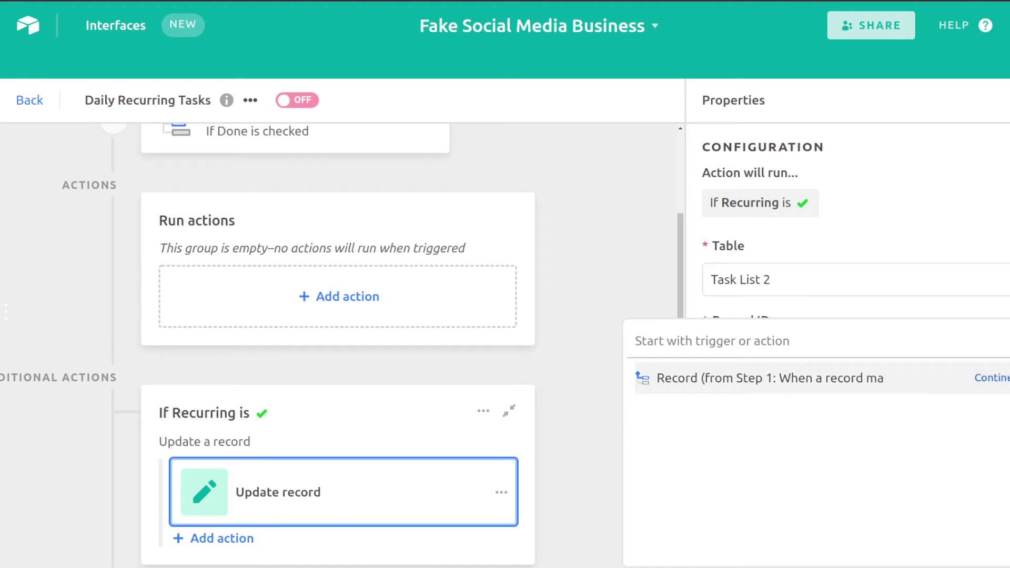
pyautogui.click(989, 379)
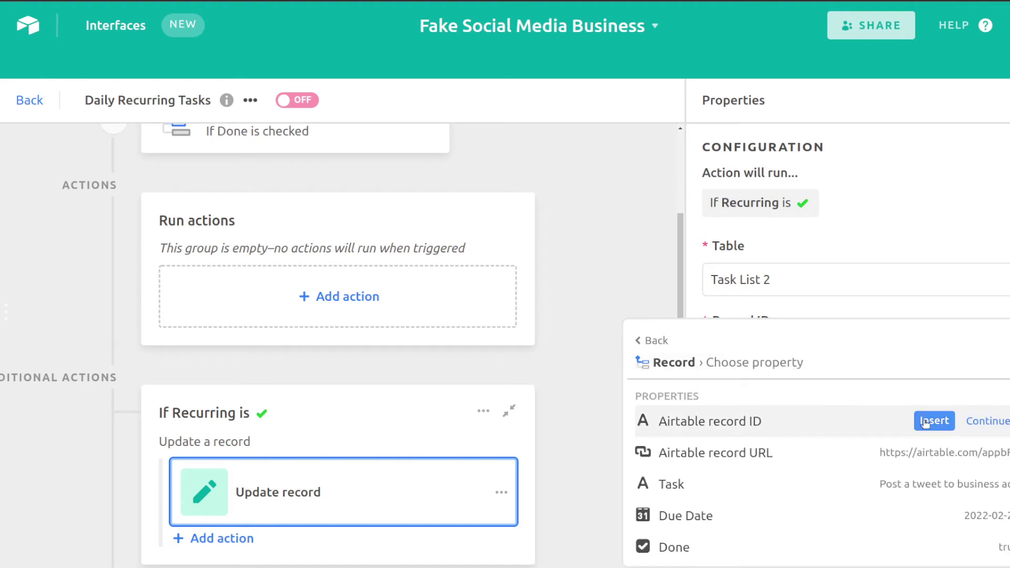
pyautogui.click(926, 422)
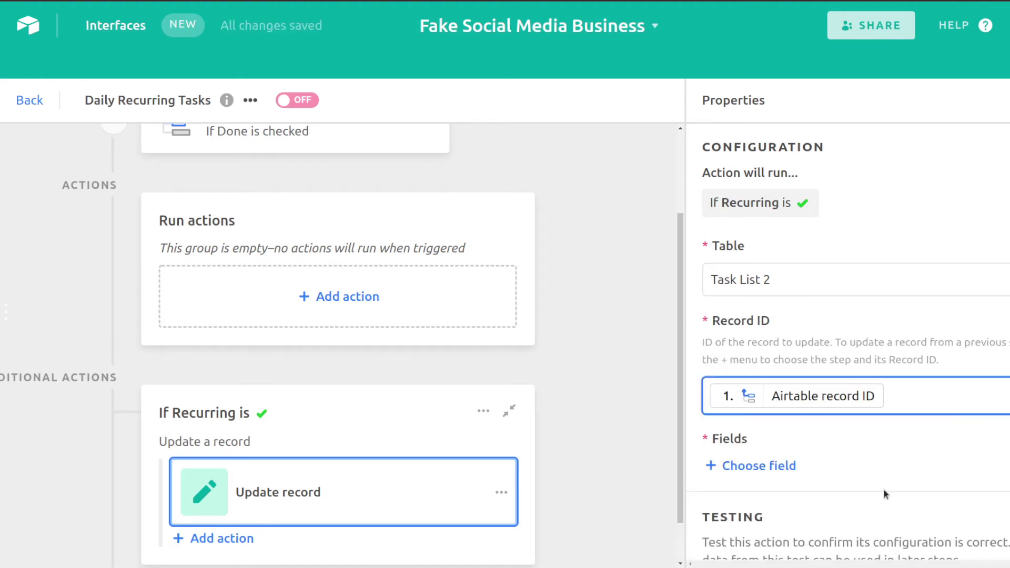
# Add Due Date as a field for the Update record action and open its value for editing.
pyautogui.scroll(-2, 870, 465)
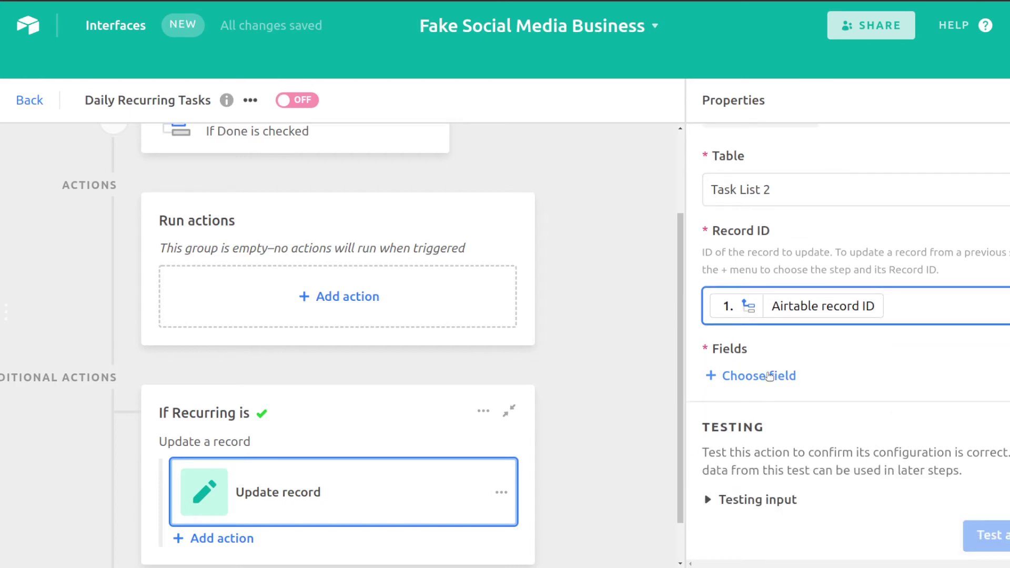
pyautogui.click(769, 376)
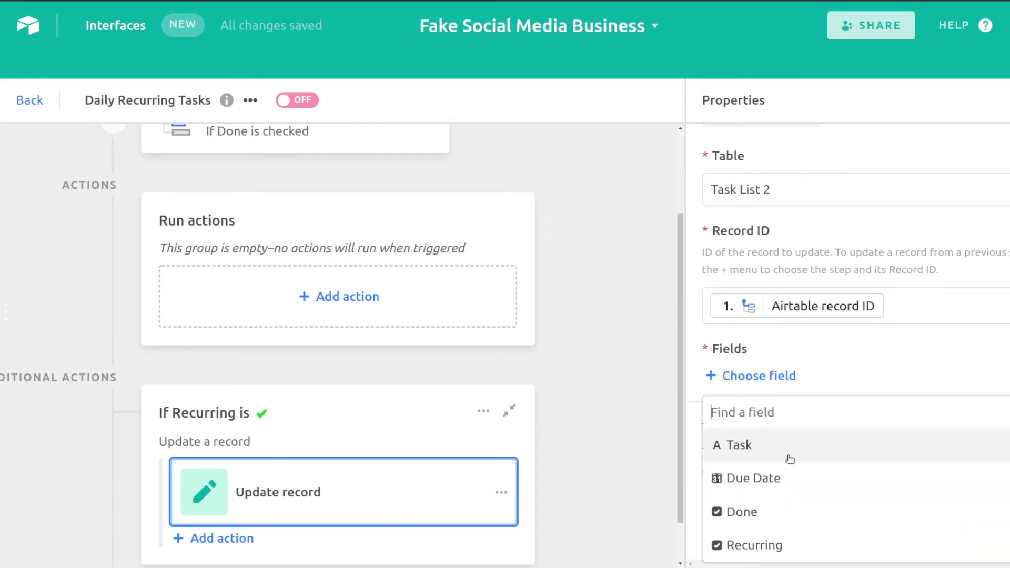
pyautogui.click(769, 488)
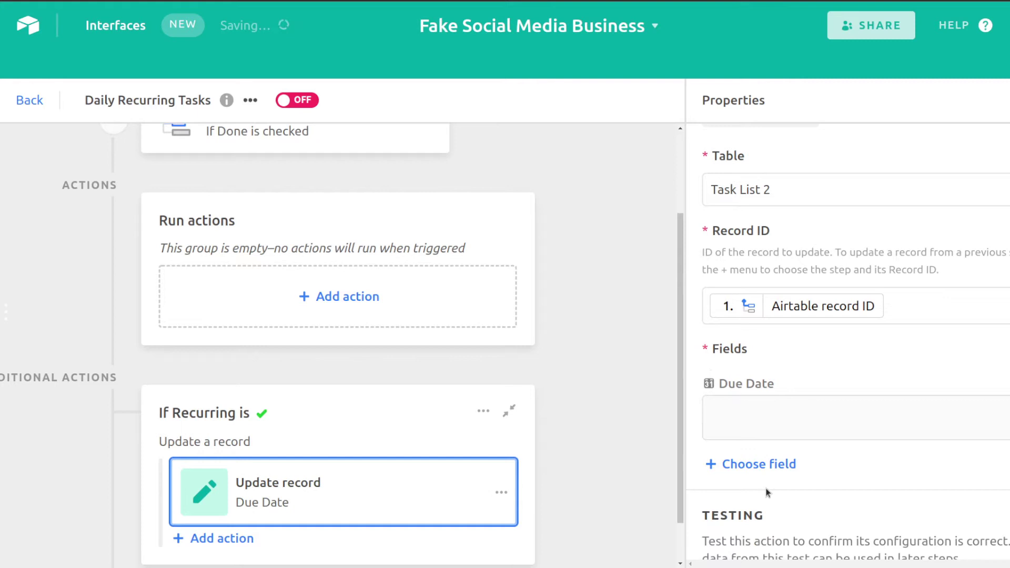
pyautogui.click(813, 423)
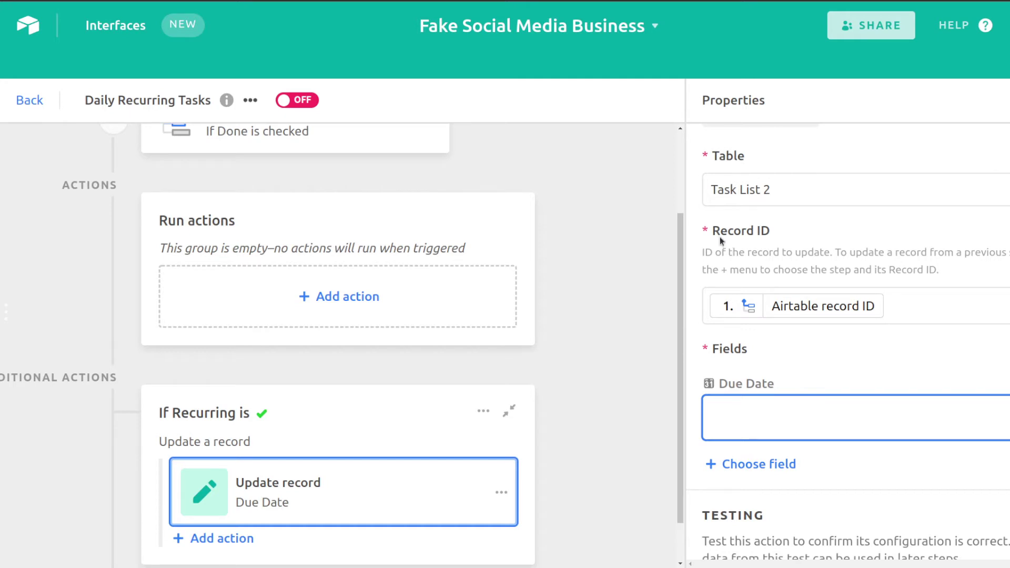
# Leave the automation without turning it on and close the automations pane to show the full Task List 2 grid.
pyautogui.click(44, 104)
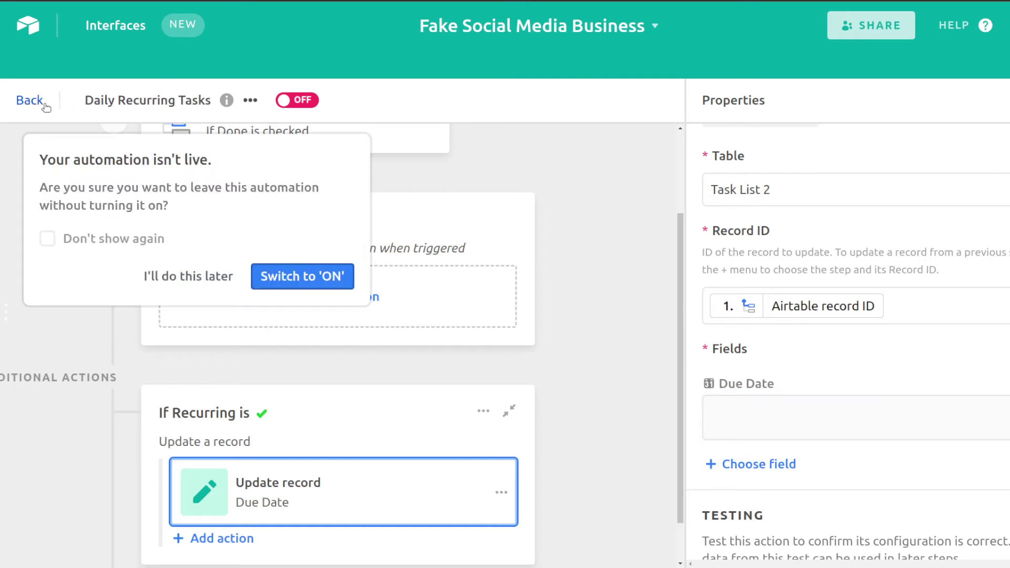
pyautogui.click(190, 276)
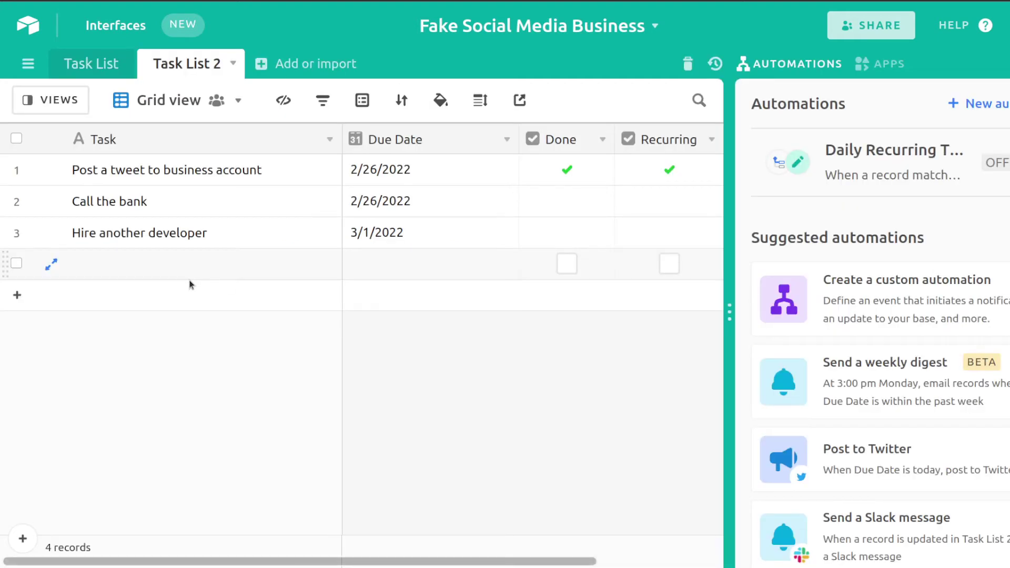
pyautogui.click(1008, 63)
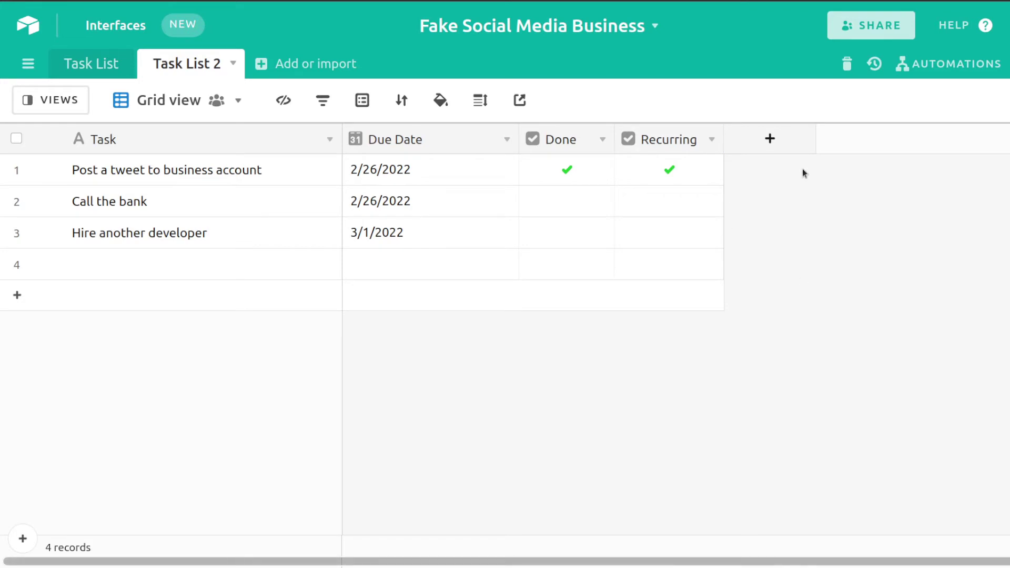
# Start a new field named "Tomorrow" in Task List 2 with the Formula type.
pyautogui.click(777, 147)
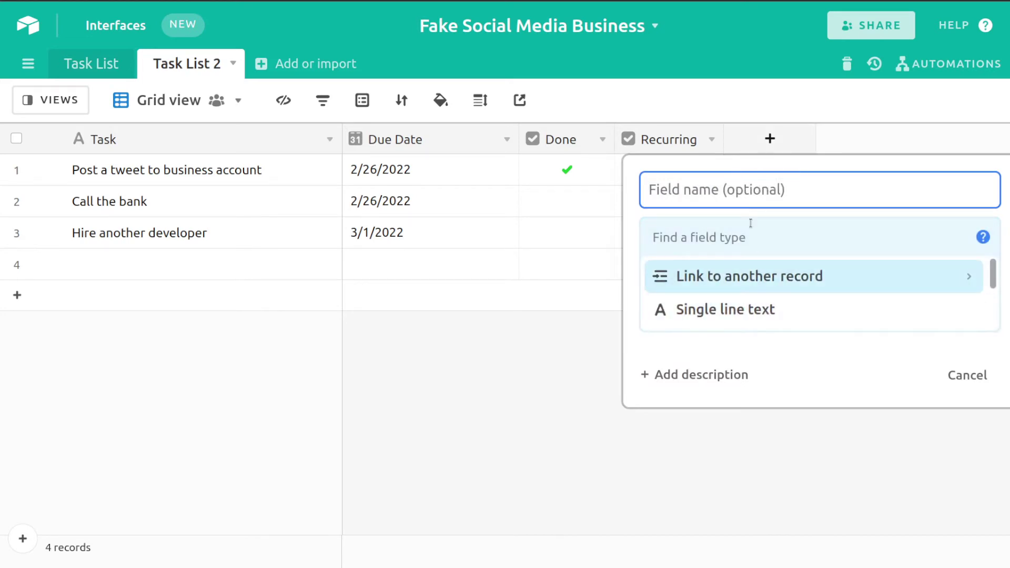
pyautogui.write('Tomorrow')
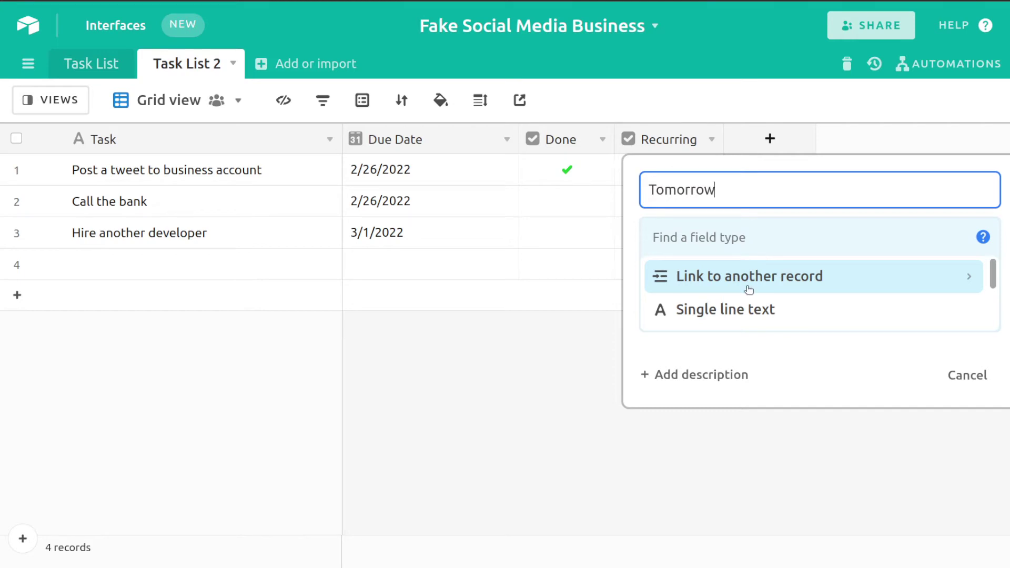
pyautogui.scroll(-3, 749, 289)
pyautogui.scroll(-4, 749, 289)
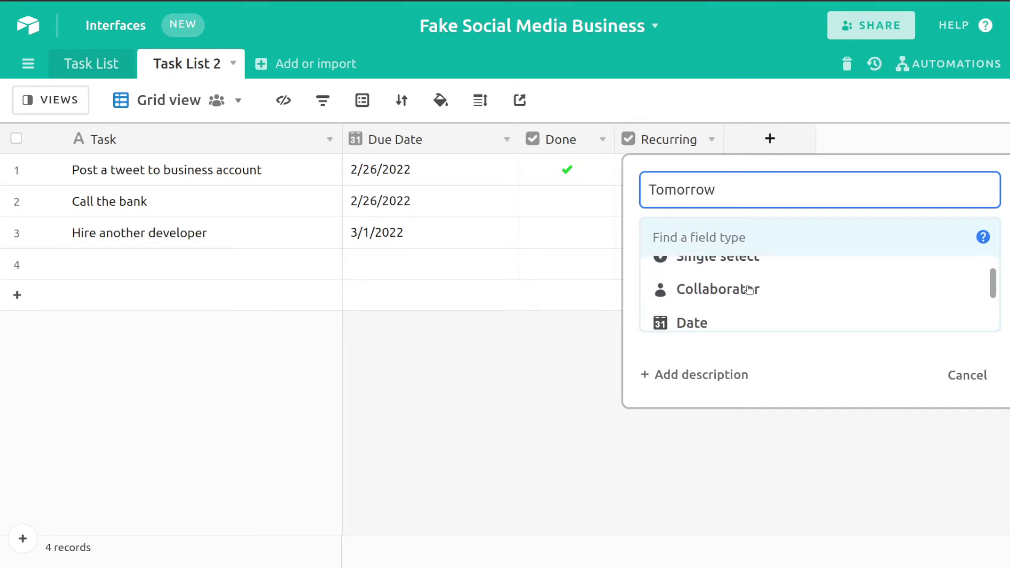
pyautogui.scroll(-5, 749, 290)
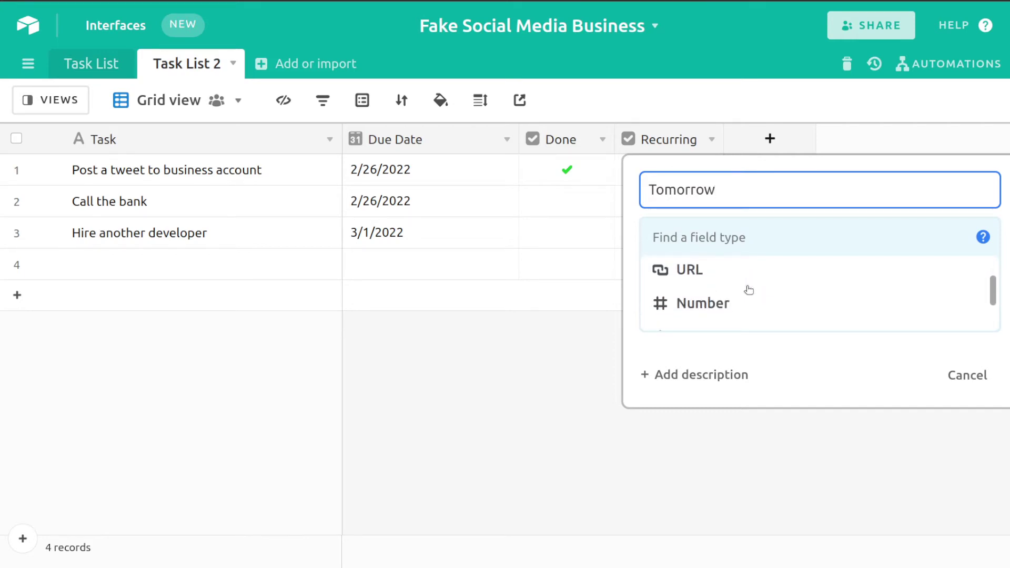
pyautogui.scroll(-2, 749, 290)
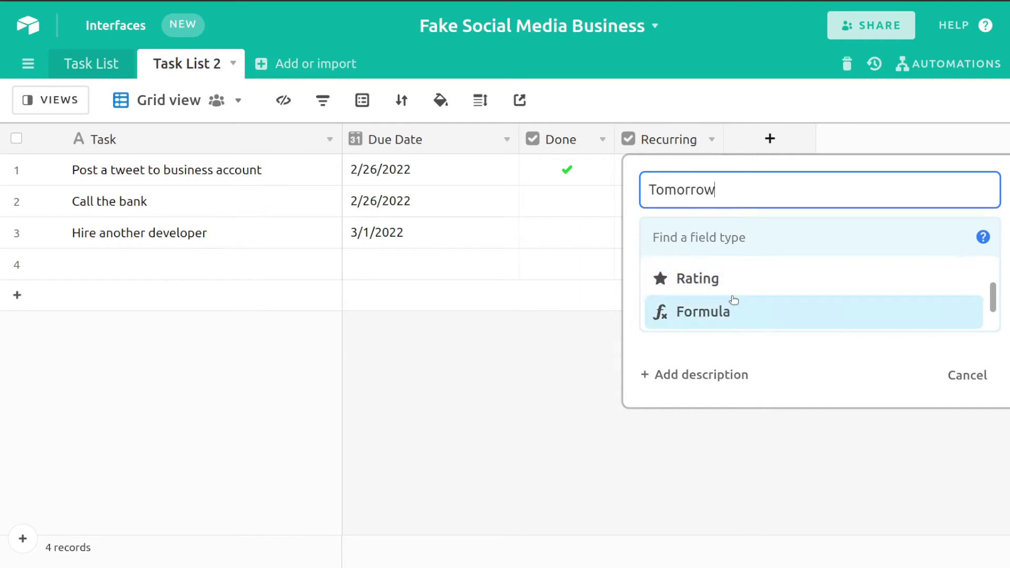
pyautogui.click(722, 311)
pyautogui.click(697, 324)
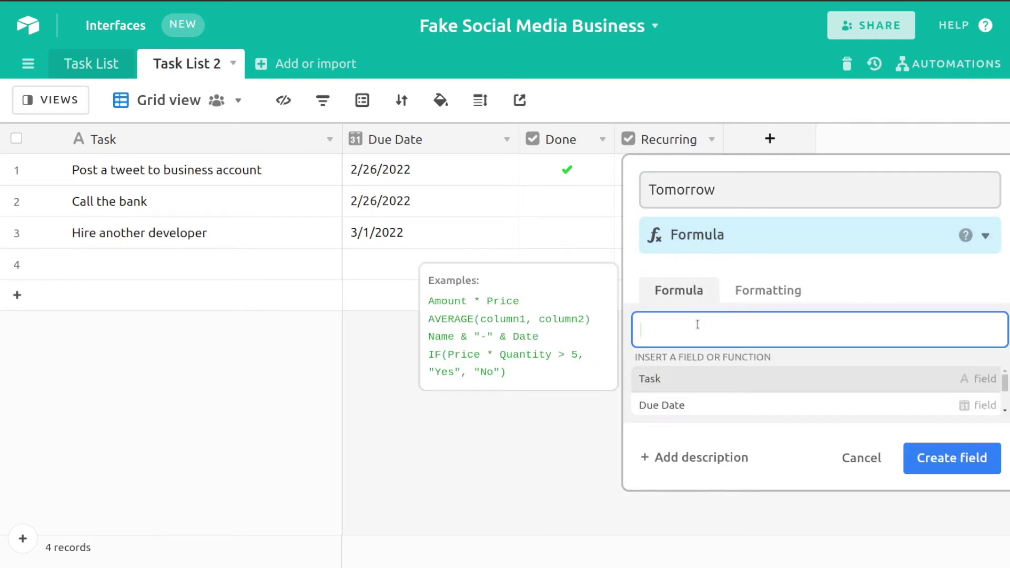
# Enter the formula DATEADD(TODAY(),1,"days") for the Tomorrow field and create the field.
pyautogui.write('DATE')
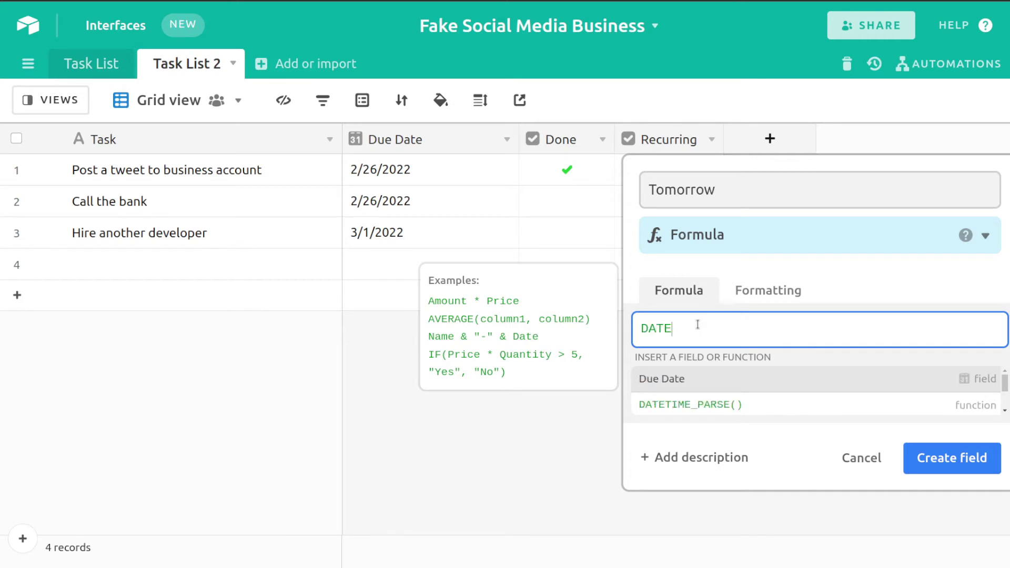
pyautogui.write('ADD(')
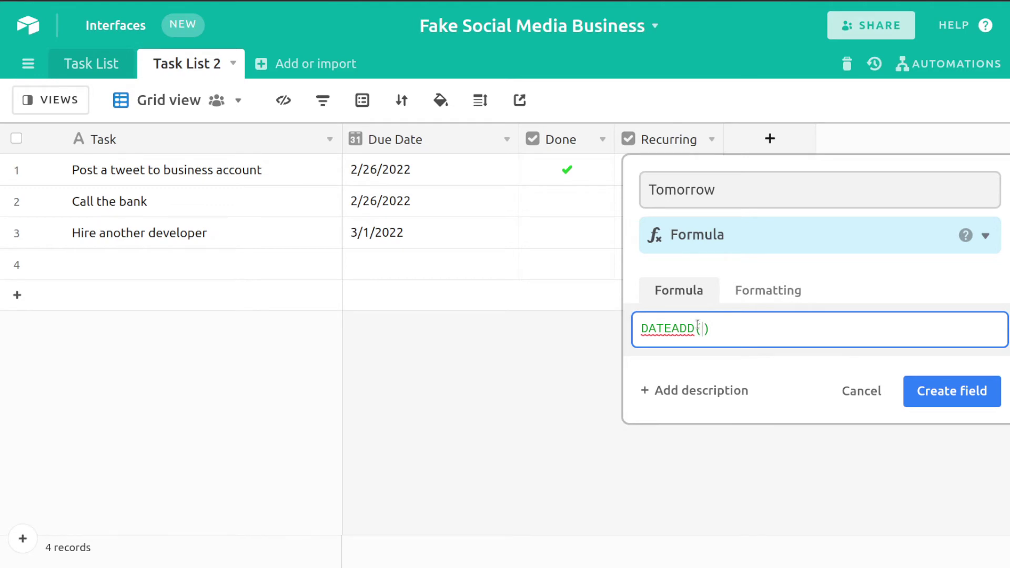
pyautogui.write('TODA')
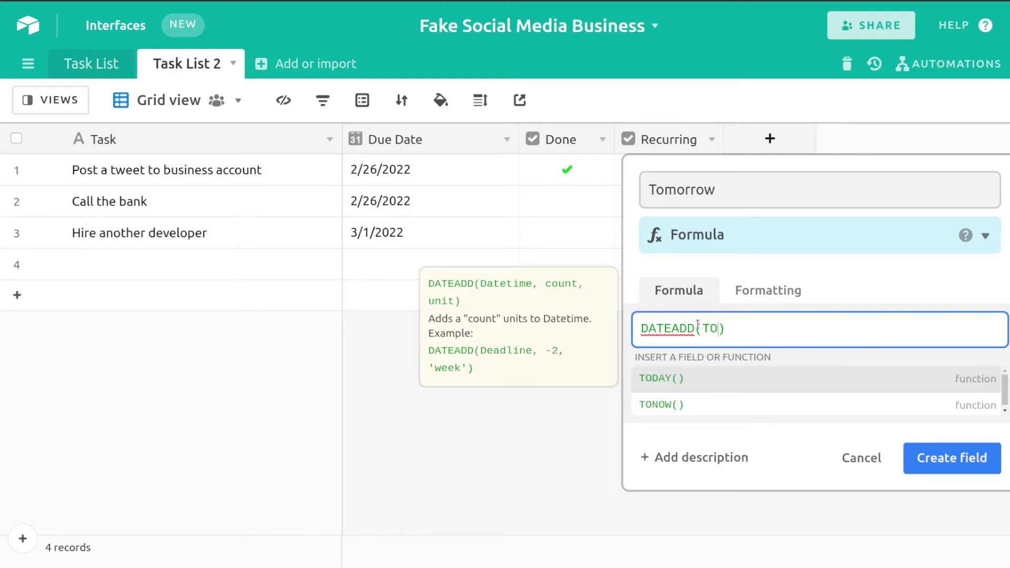
pyautogui.write('Y()')
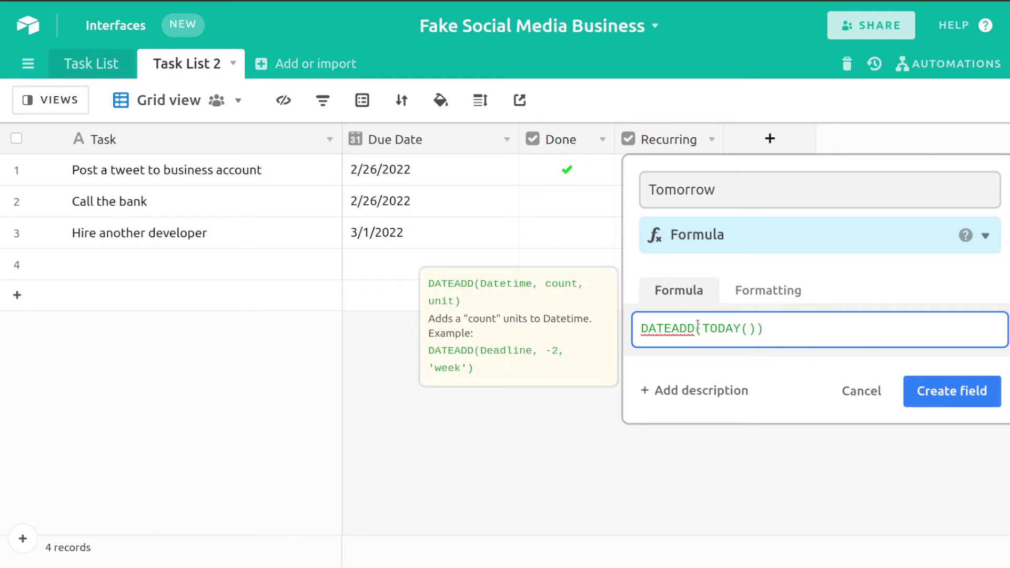
pyautogui.write(',')
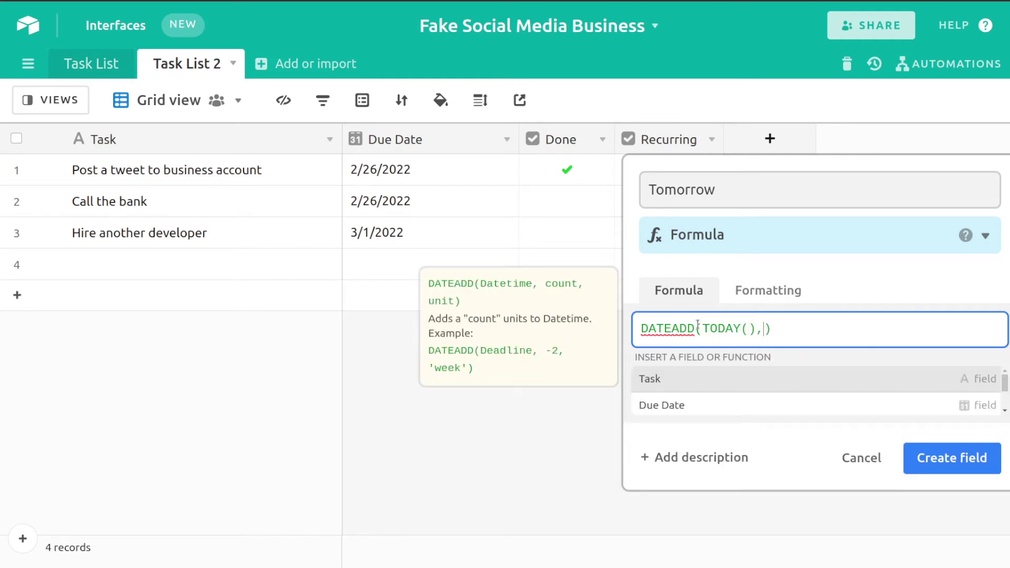
pyautogui.write('1')
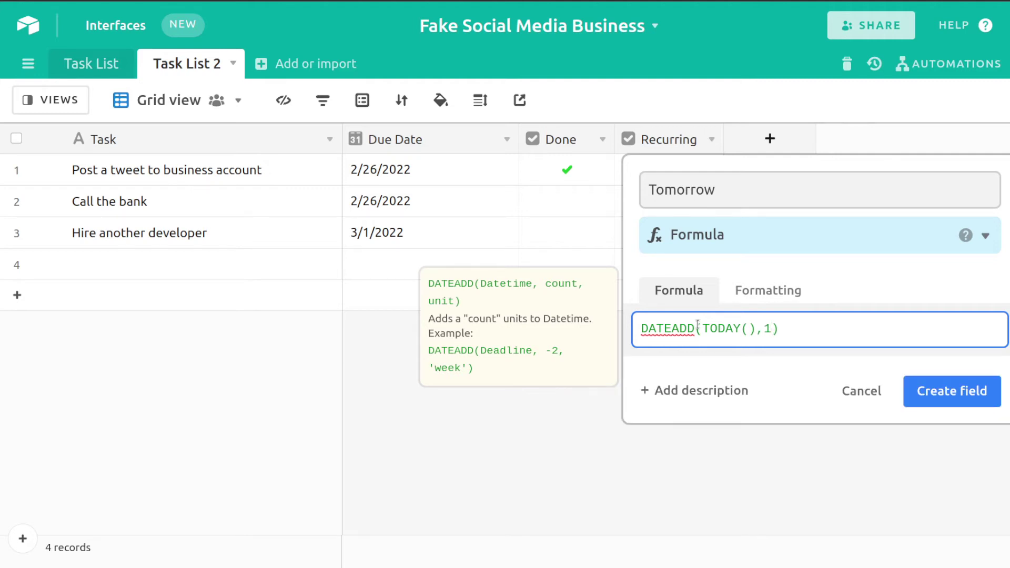
pyautogui.write(',"days"')
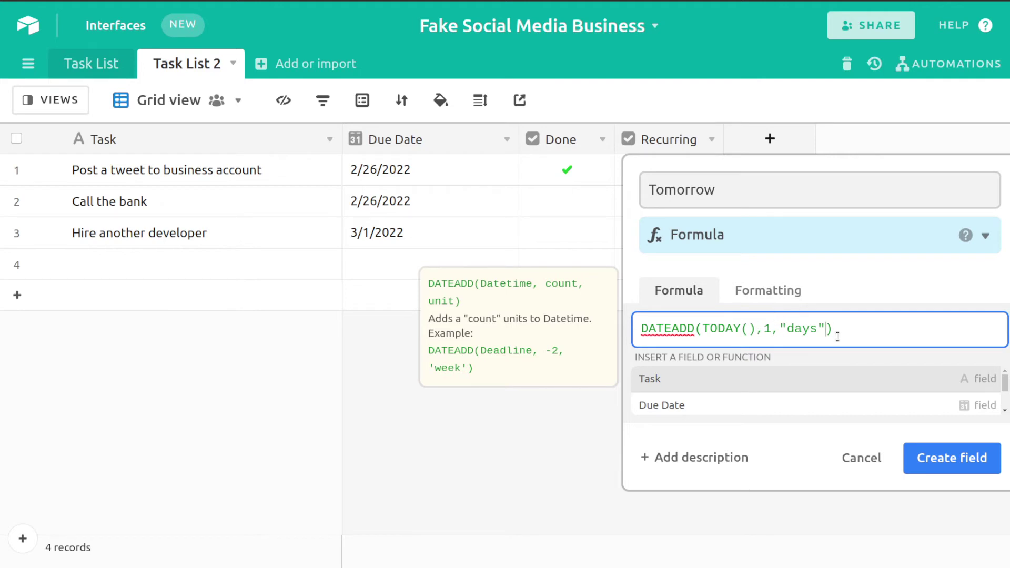
pyautogui.click(958, 463)
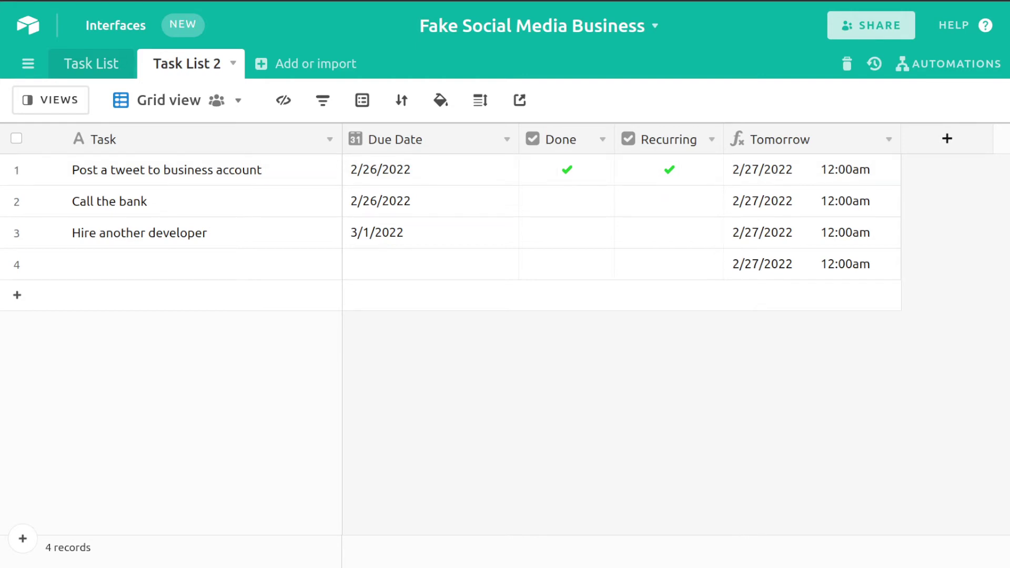
# Open the Tomorrow field's settings to review its formula, and close them without changes.
pyautogui.click(831, 147)
pyautogui.doubleClick(831, 148)
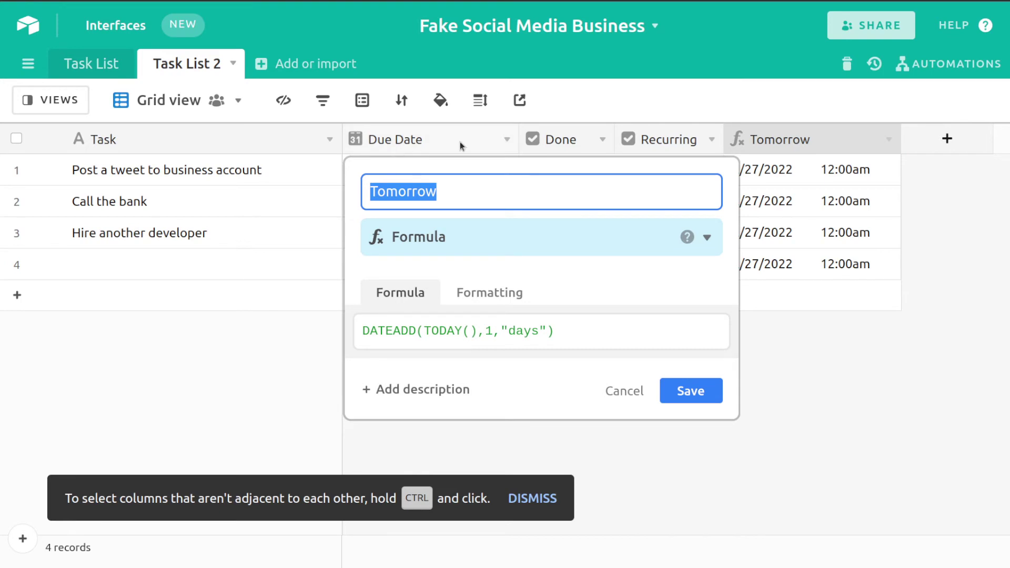
pyautogui.press('Escape')
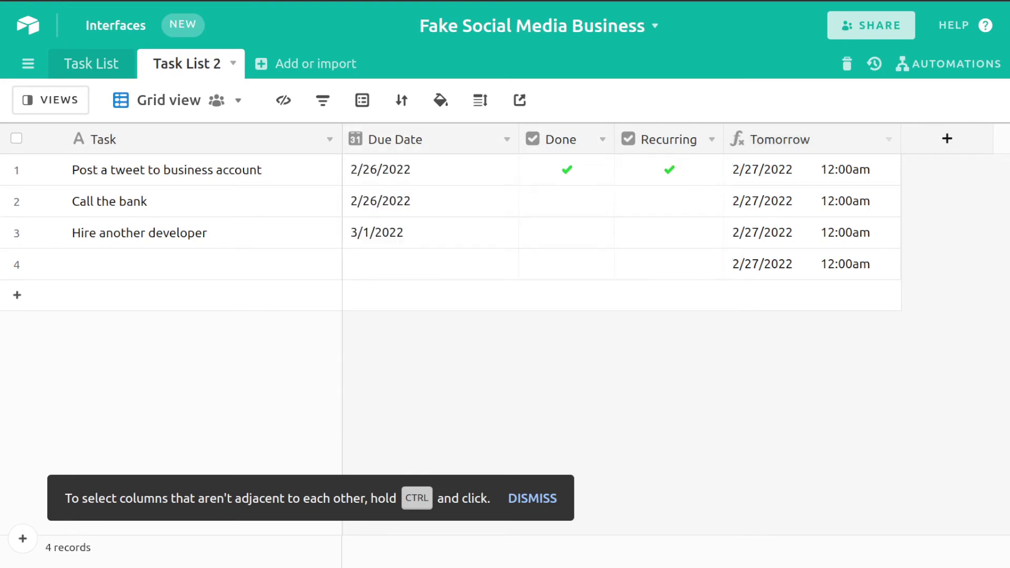
# Edit the Tomorrow field's formula so that it begins with DATETIME_FORMAT( before the existing DATEADD expression.
pyautogui.click(886, 139)
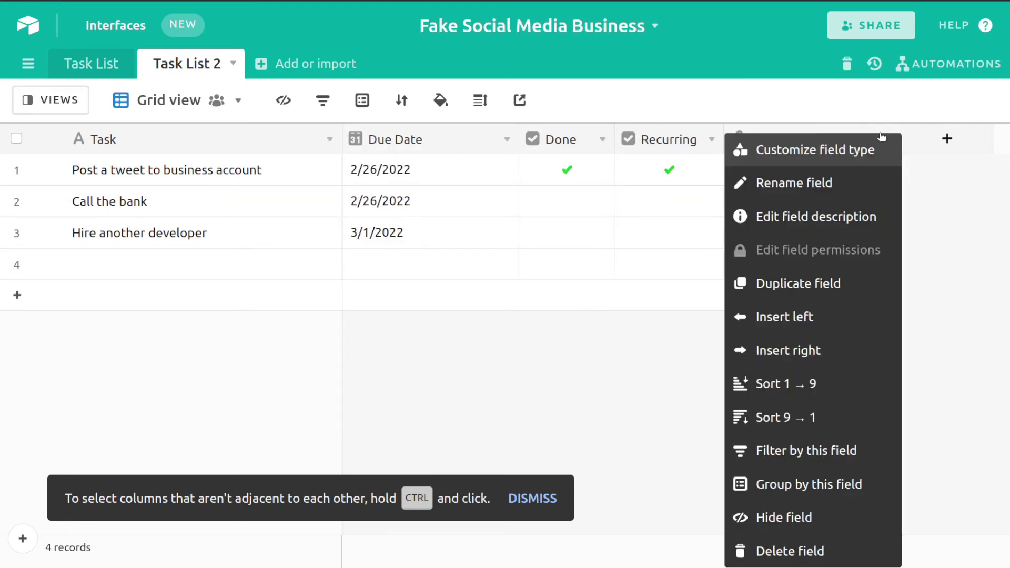
pyautogui.click(845, 154)
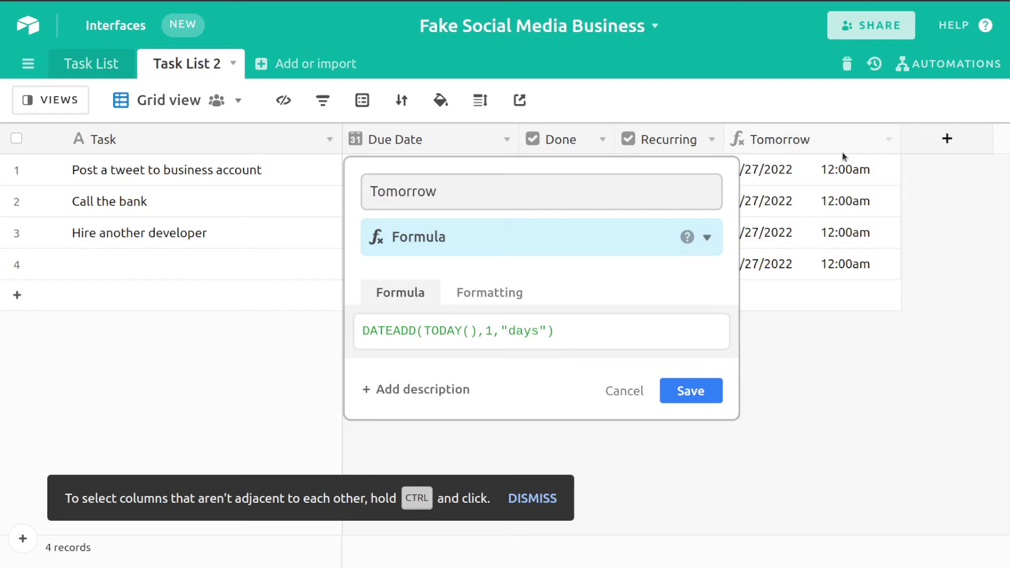
pyautogui.click(361, 331)
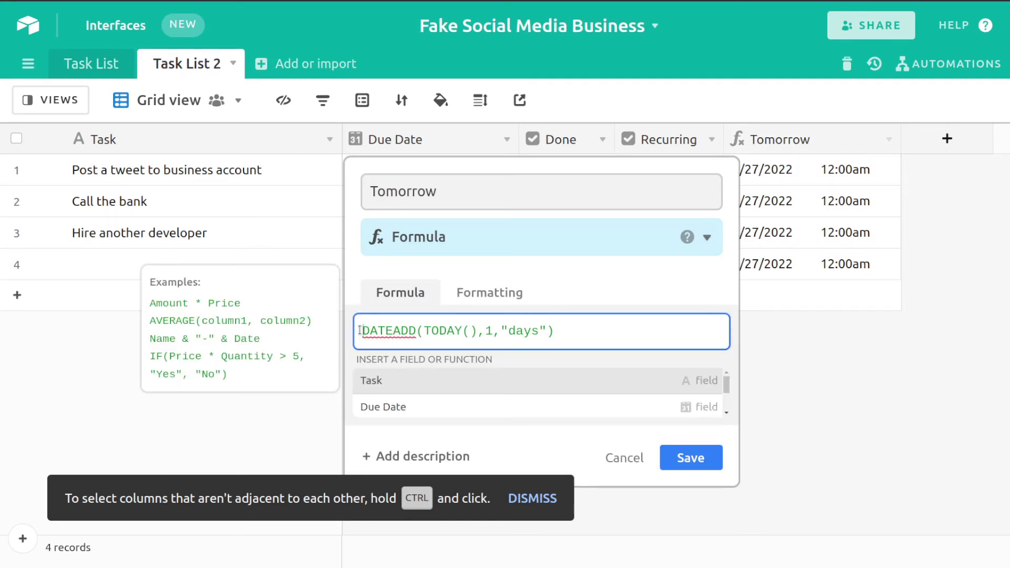
pyautogui.write('D')
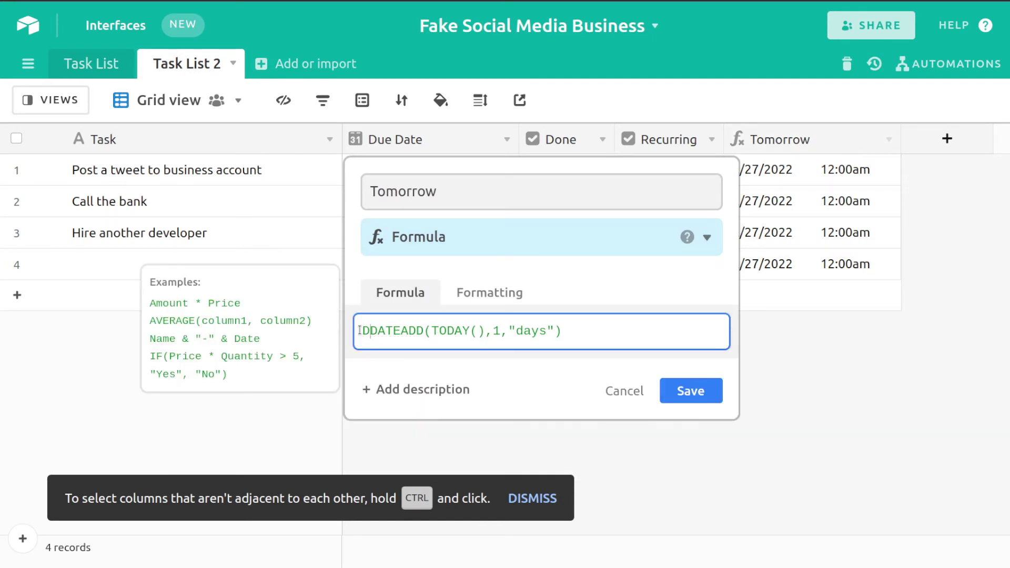
pyautogui.write('A')
pyautogui.write('TETIME')
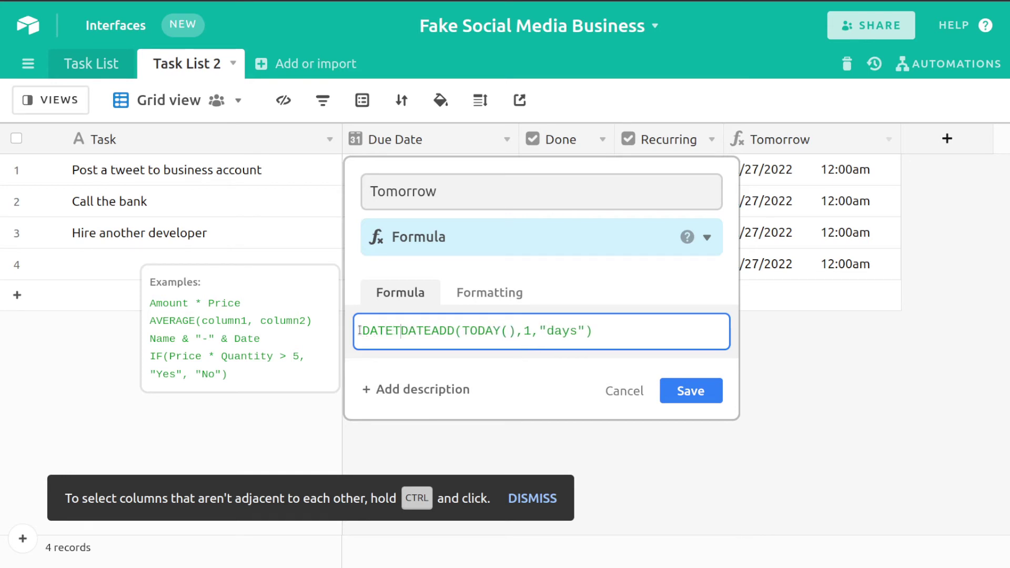
pyautogui.write('_')
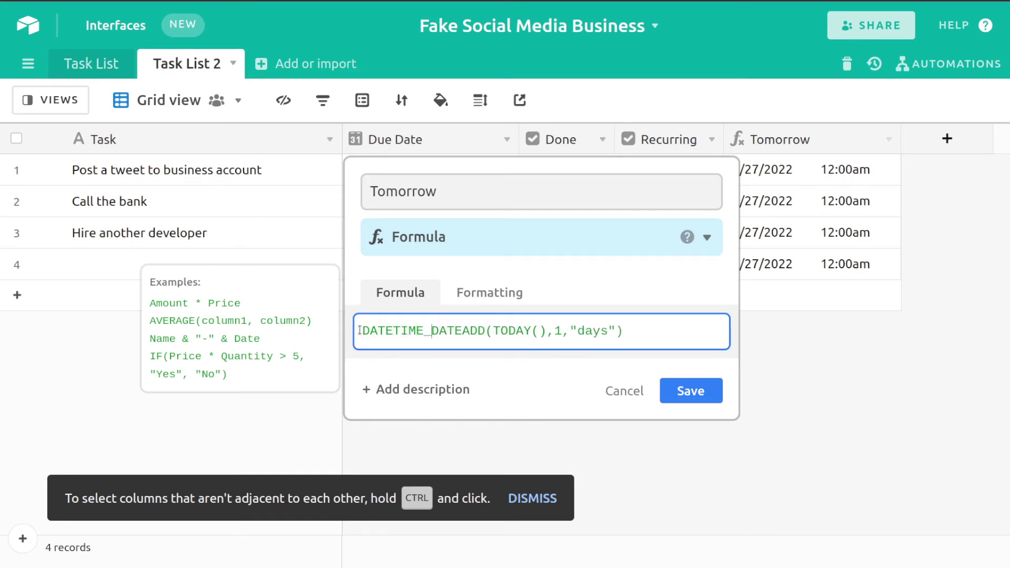
pyautogui.write('FORMAT(')
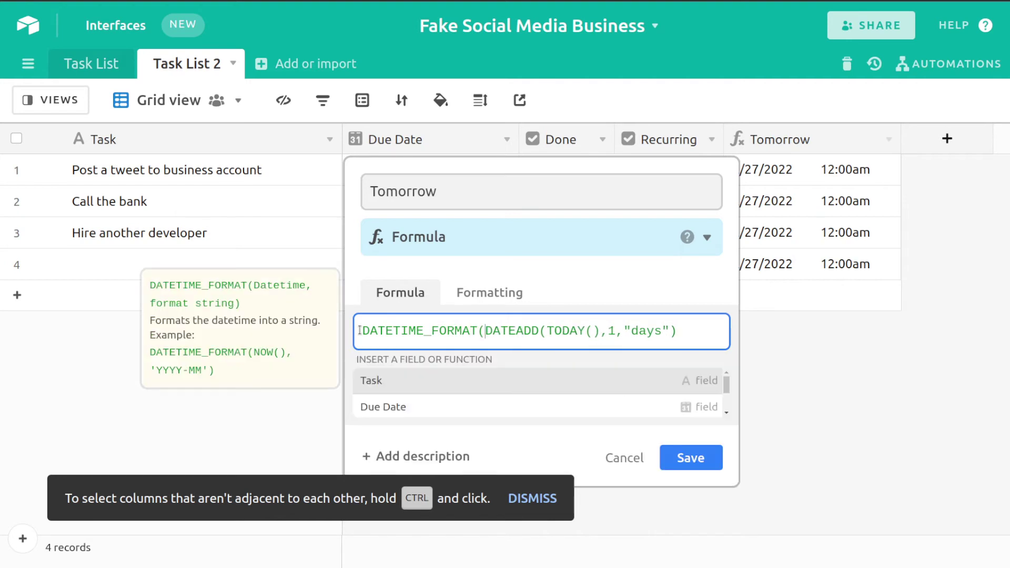
# Complete the Tomorrow formula as DATETIME_FORMAT(DATEADD(TODAY(),1,"days"), "L") and save the field.
pyautogui.click(704, 342)
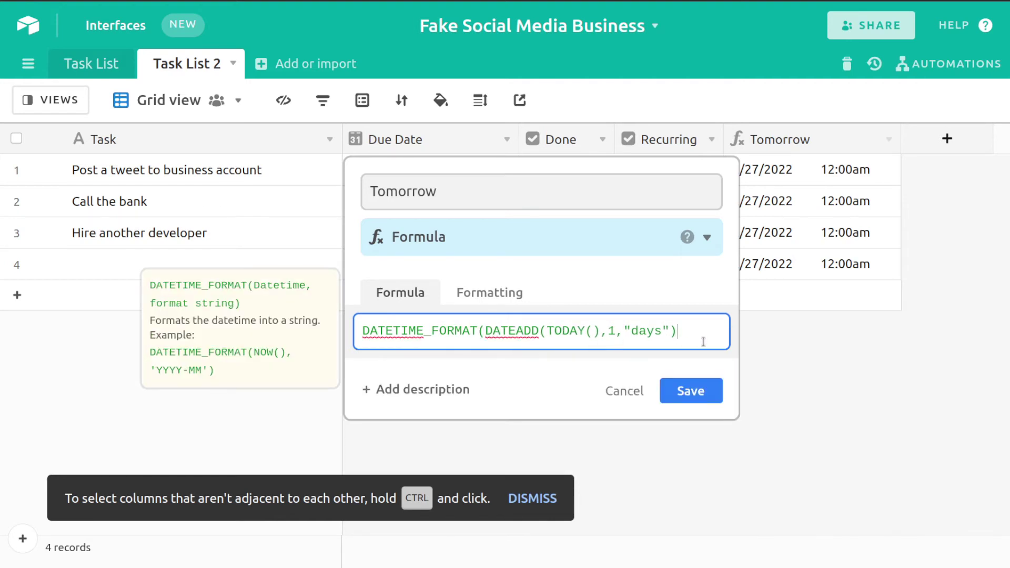
pyautogui.write(')')
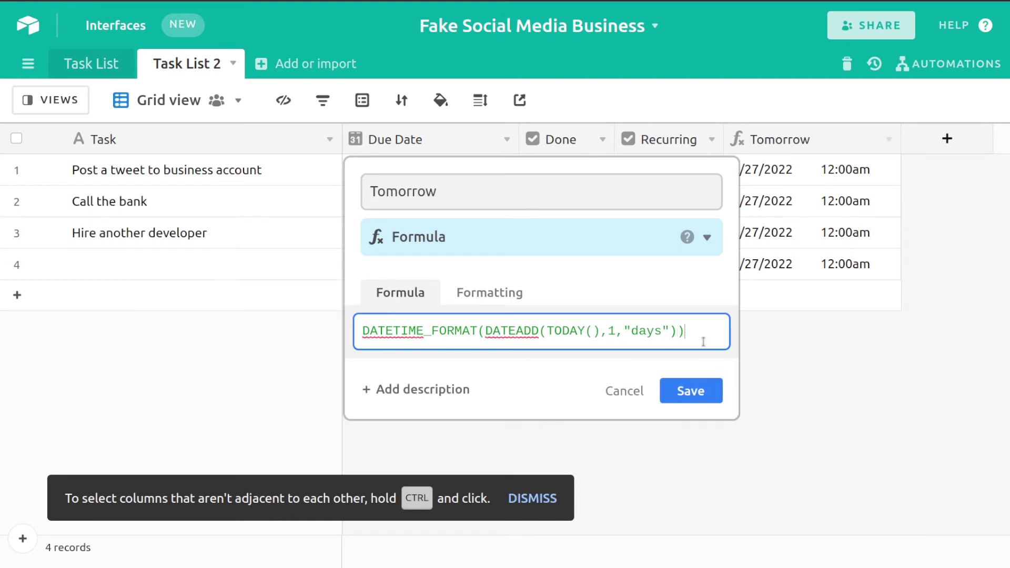
pyautogui.click(677, 330)
pyautogui.write(',')
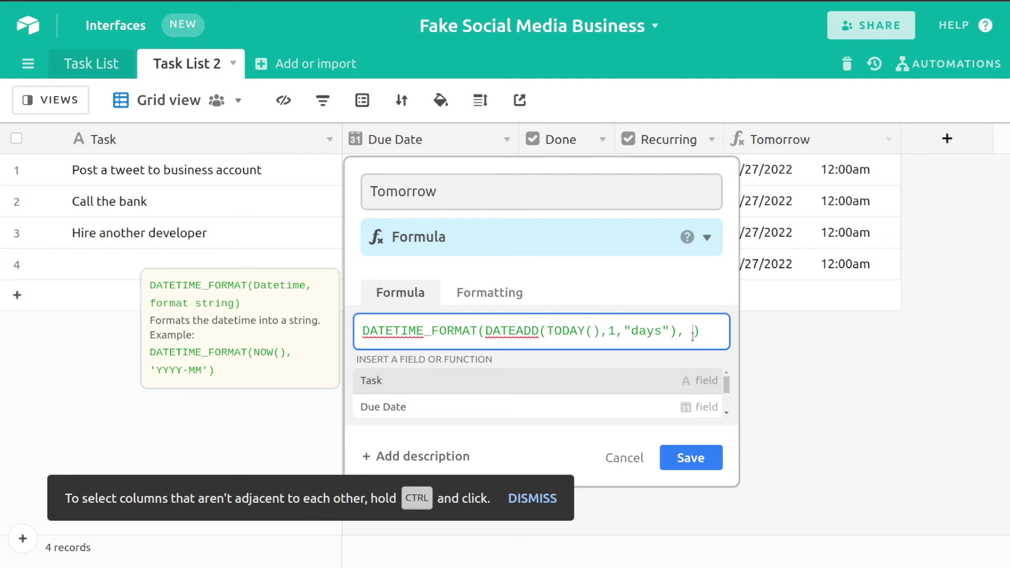
pyautogui.write('"')
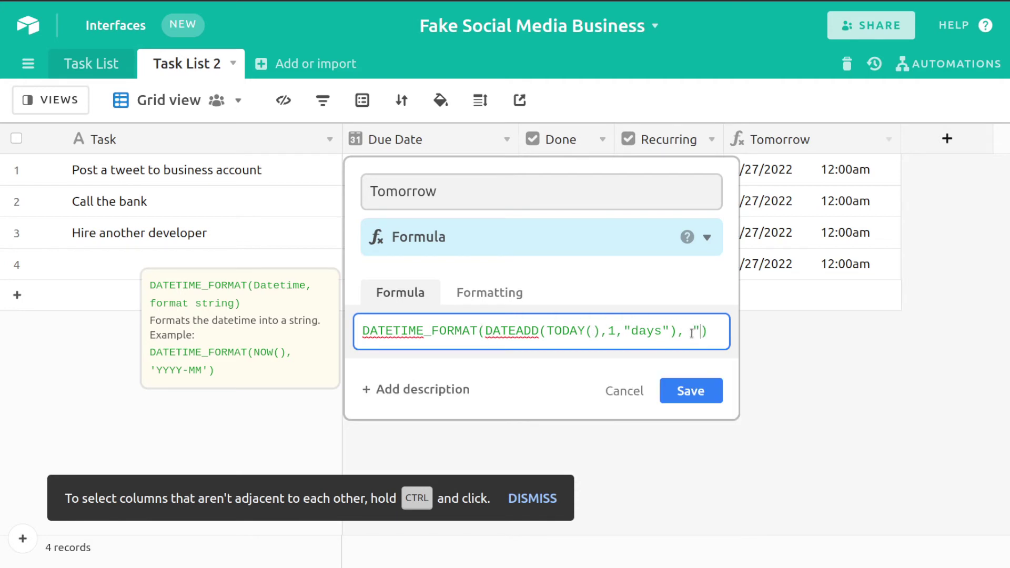
pyautogui.write('L')
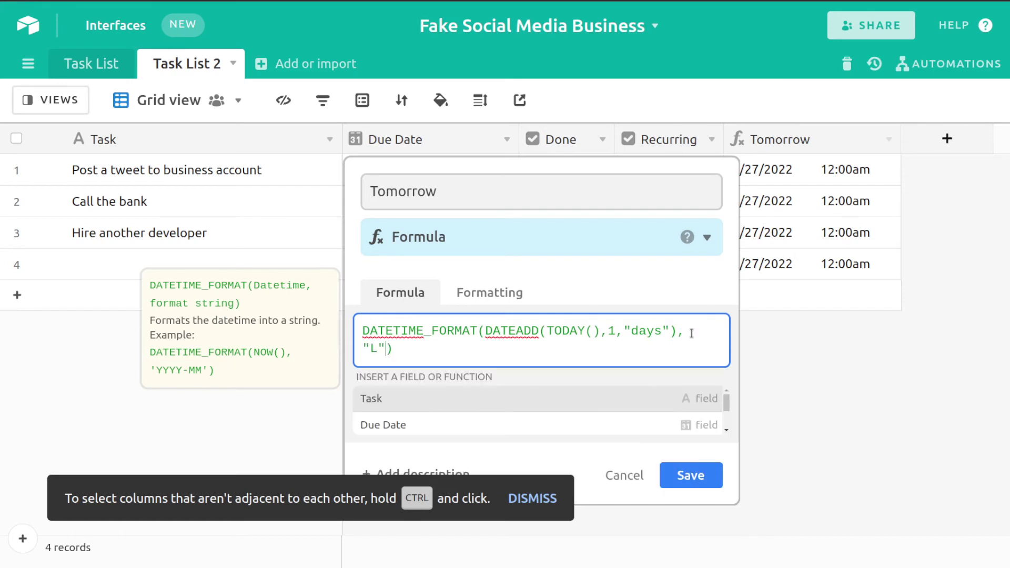
pyautogui.click(540, 349)
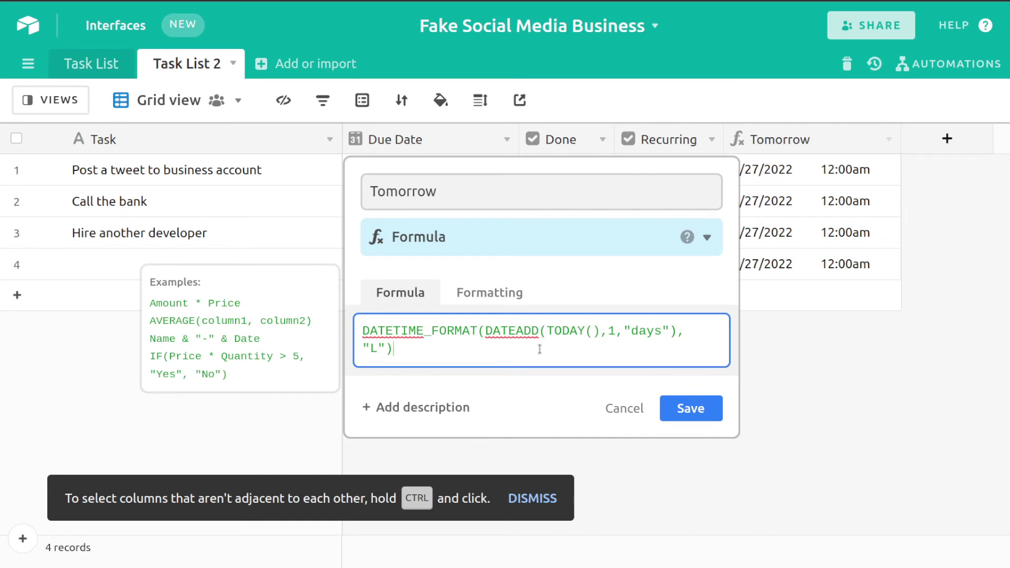
pyautogui.click(690, 409)
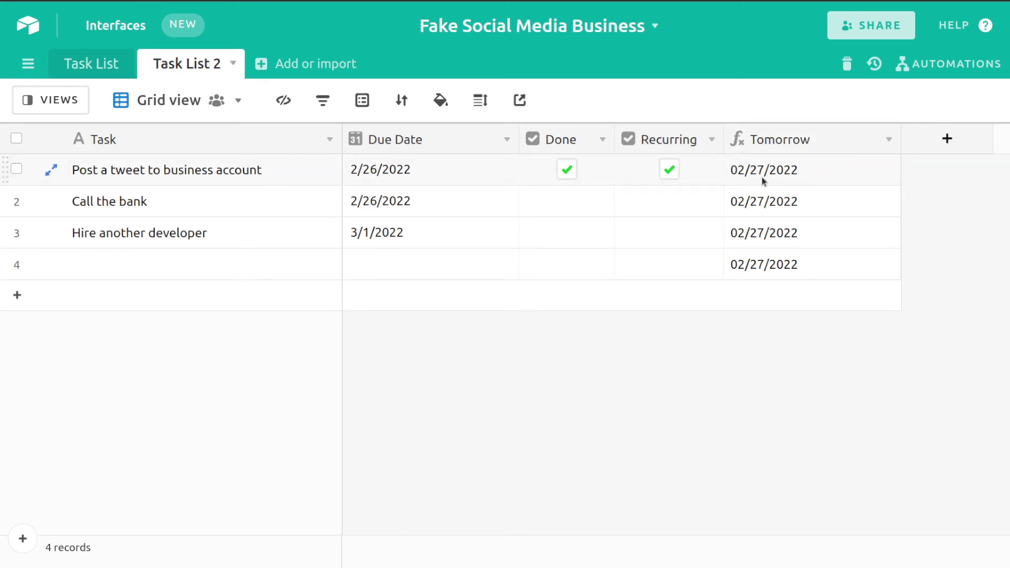
# Open the Daily Recurring Tasks automation and select the Update record action under the Recurring condition.
pyautogui.click(941, 72)
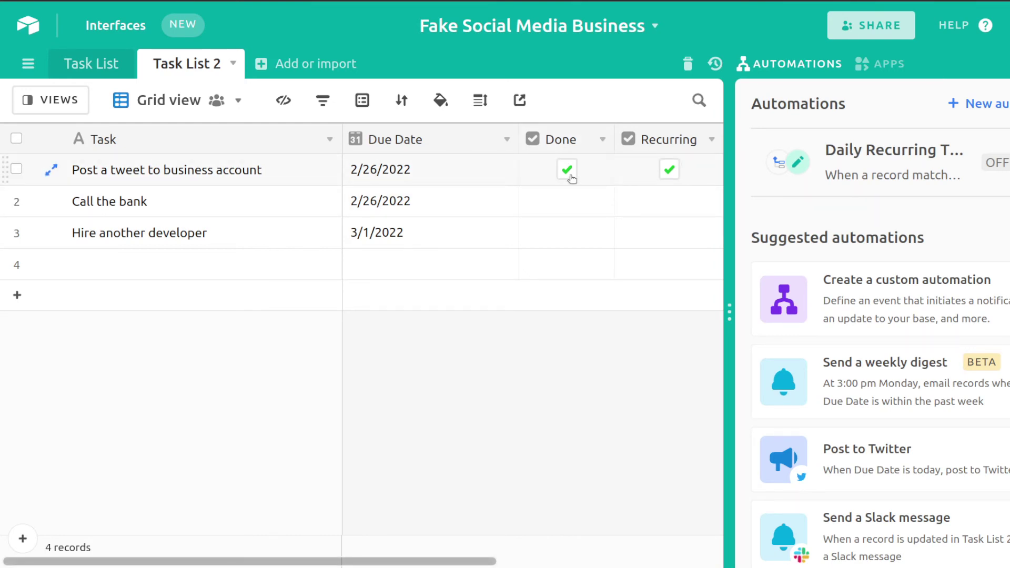
pyautogui.click(900, 156)
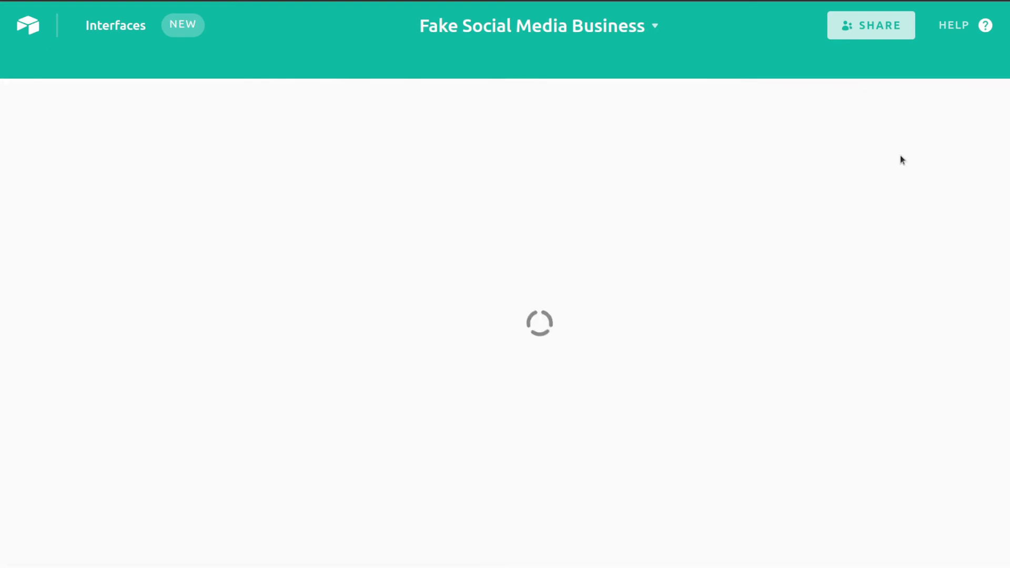
pyautogui.scroll(-3, 425, 387)
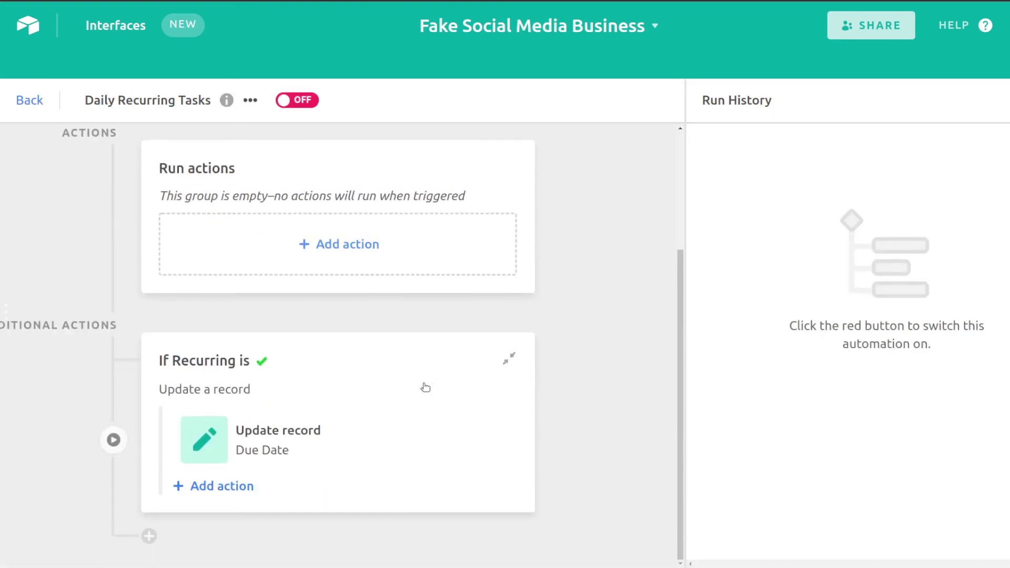
pyautogui.click(306, 446)
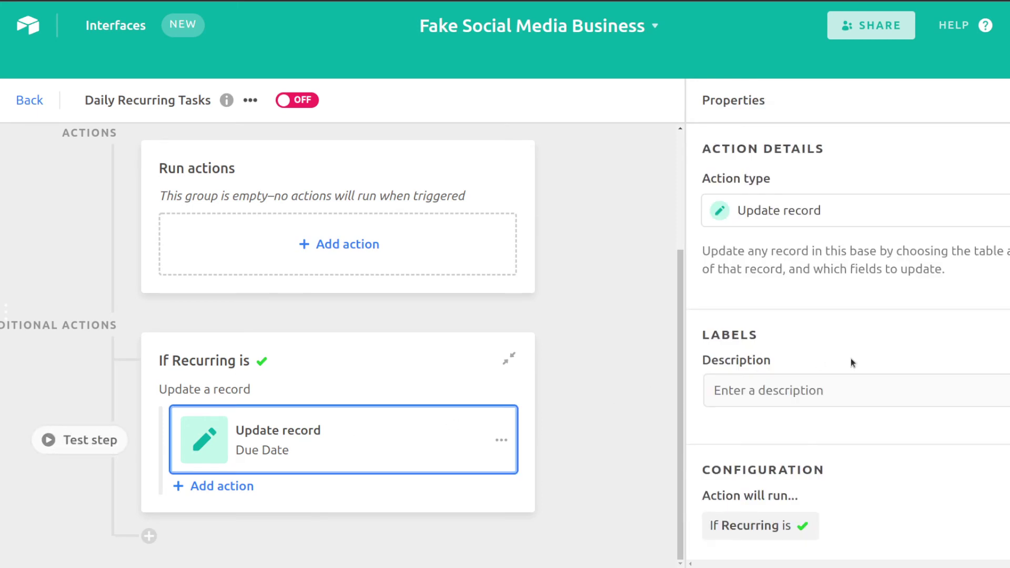
# Set the action's Due Date value to the Tomorrow field of the record from Step 1.
pyautogui.scroll(-8, 851, 358)
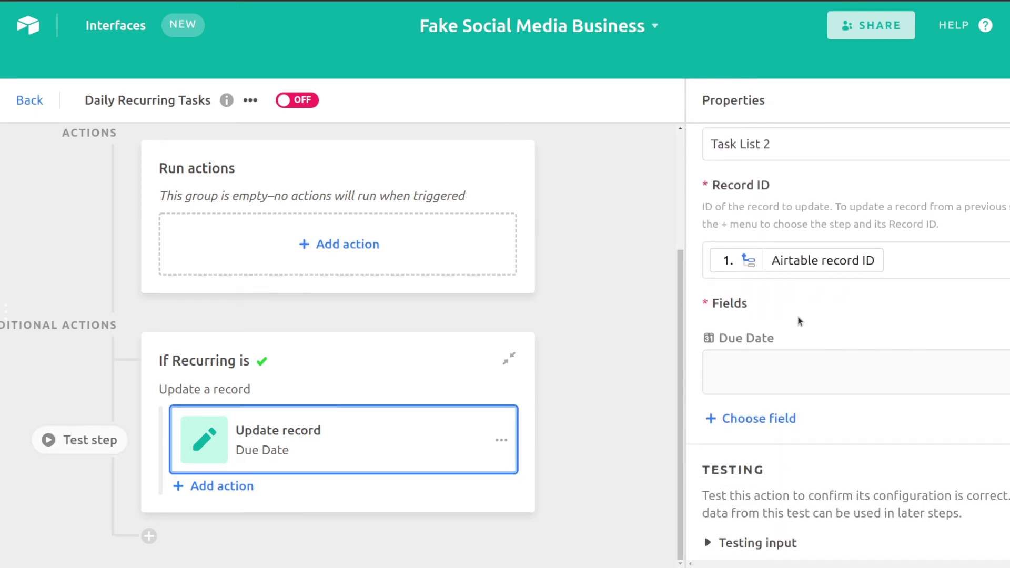
pyautogui.scroll(-1, 799, 321)
pyautogui.click(770, 323)
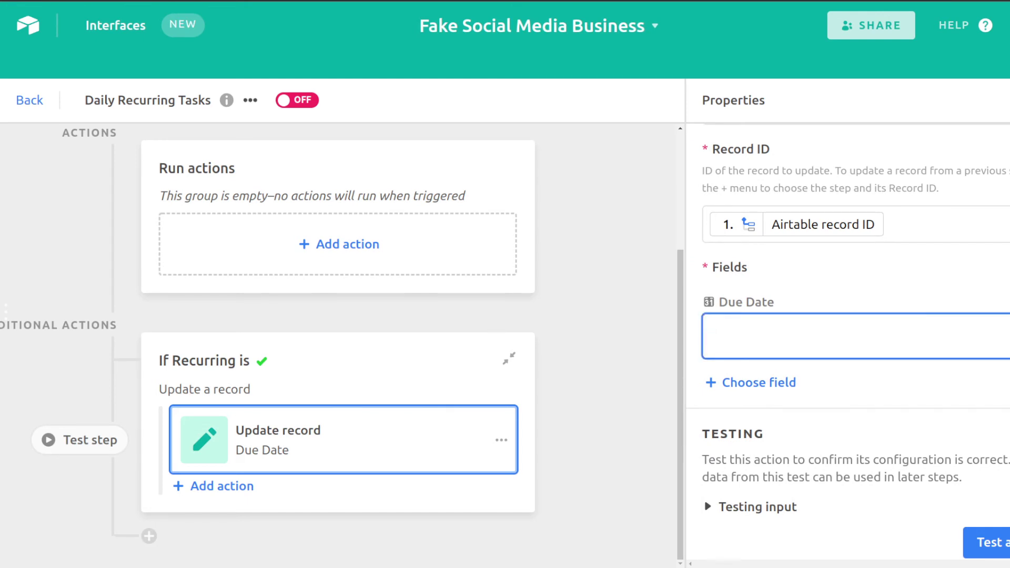
pyautogui.click(1006, 337)
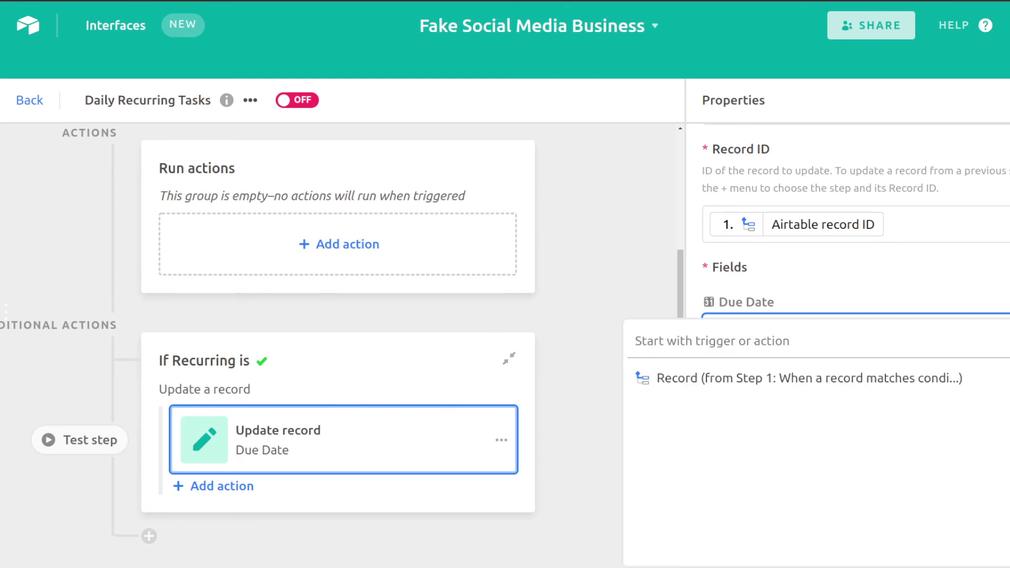
pyautogui.moveTo(912, 380)
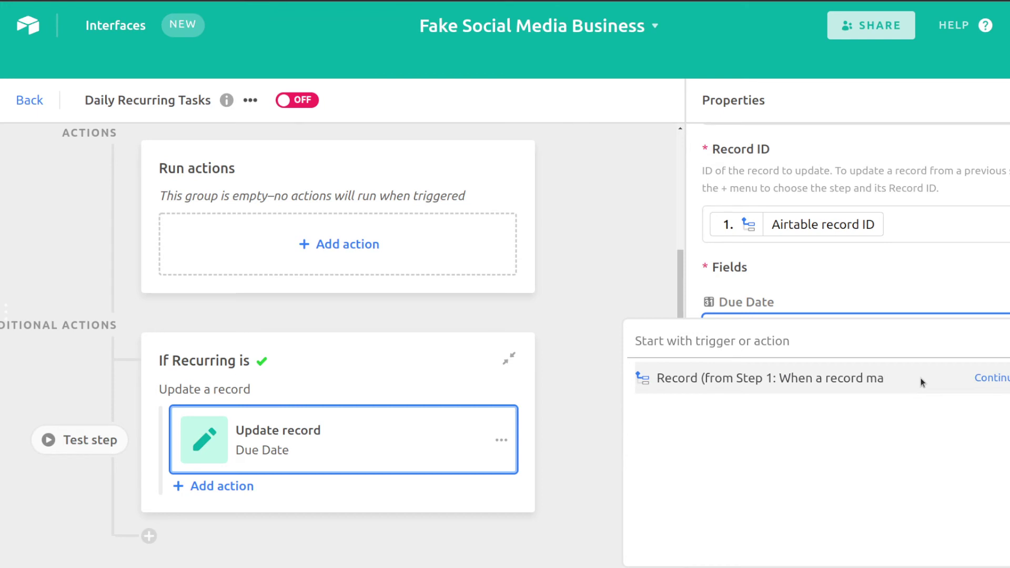
pyautogui.click(990, 379)
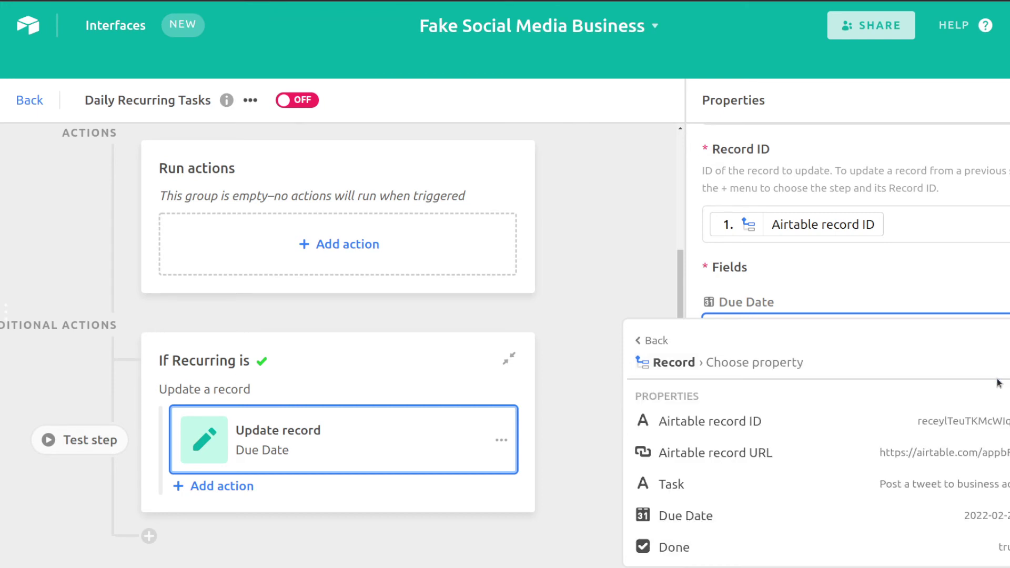
pyautogui.scroll(-3, 780, 411)
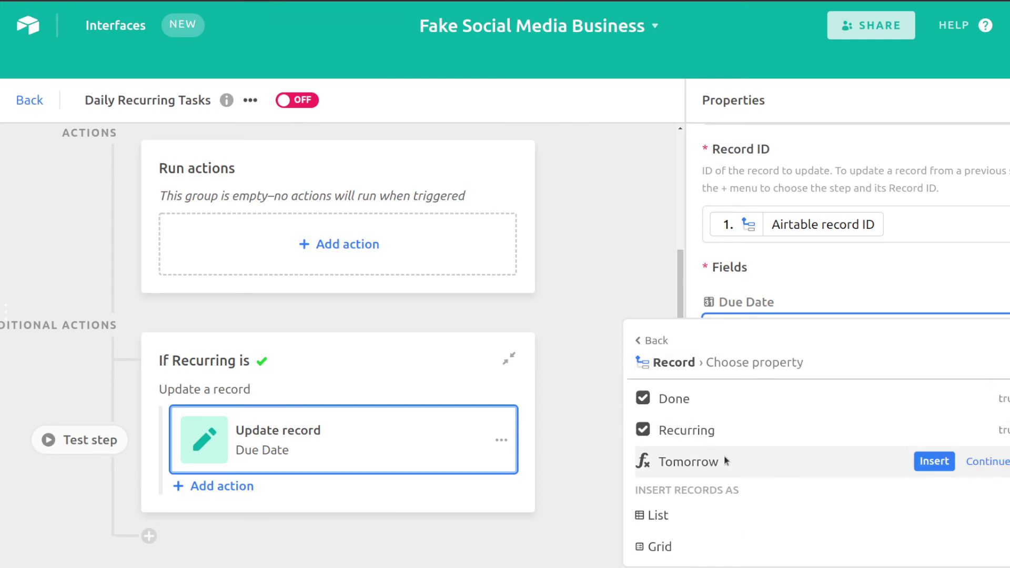
pyautogui.click(924, 463)
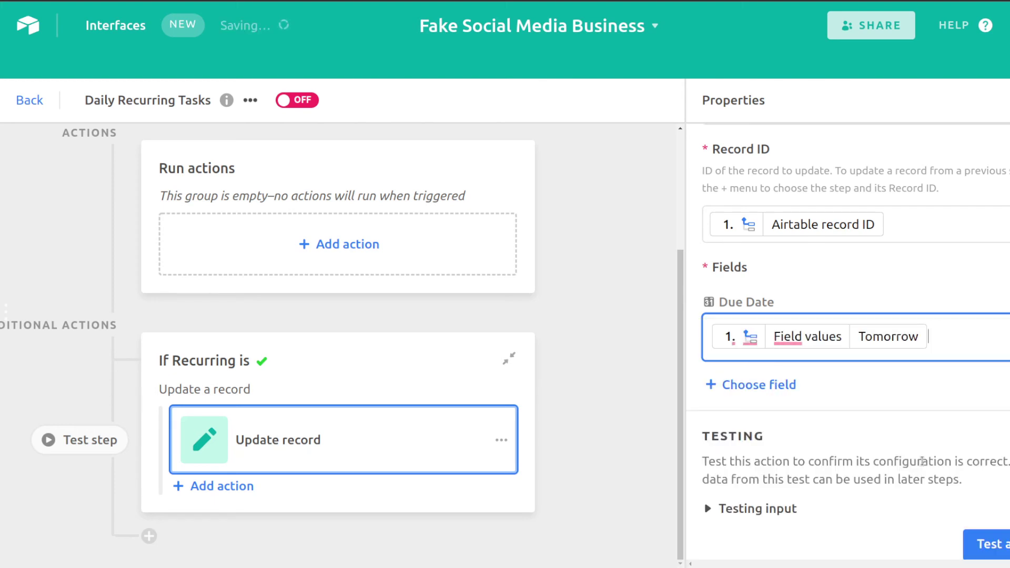
# Test the Update record action and review its results.
pyautogui.scroll(-2, 869, 388)
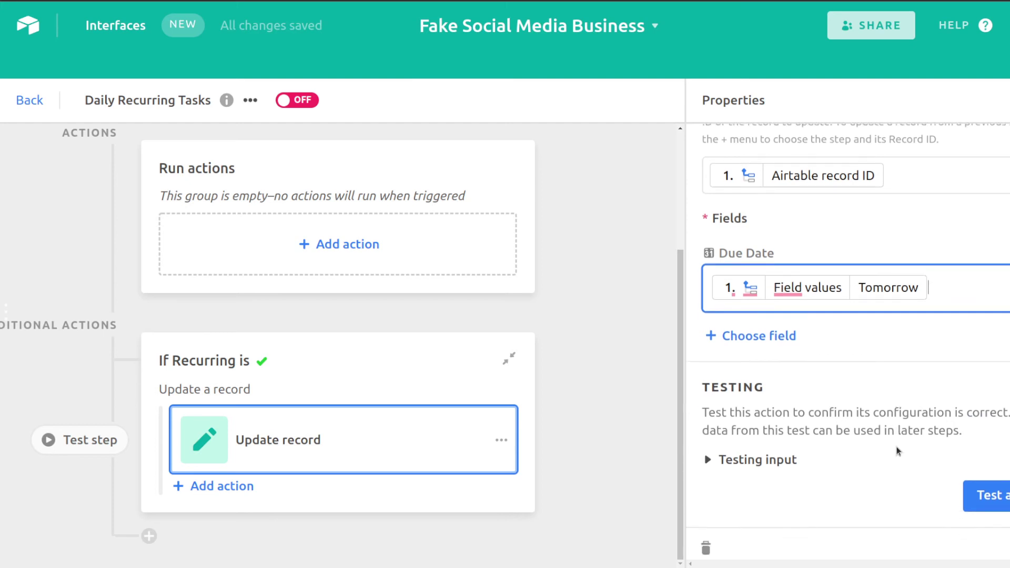
pyautogui.click(1000, 463)
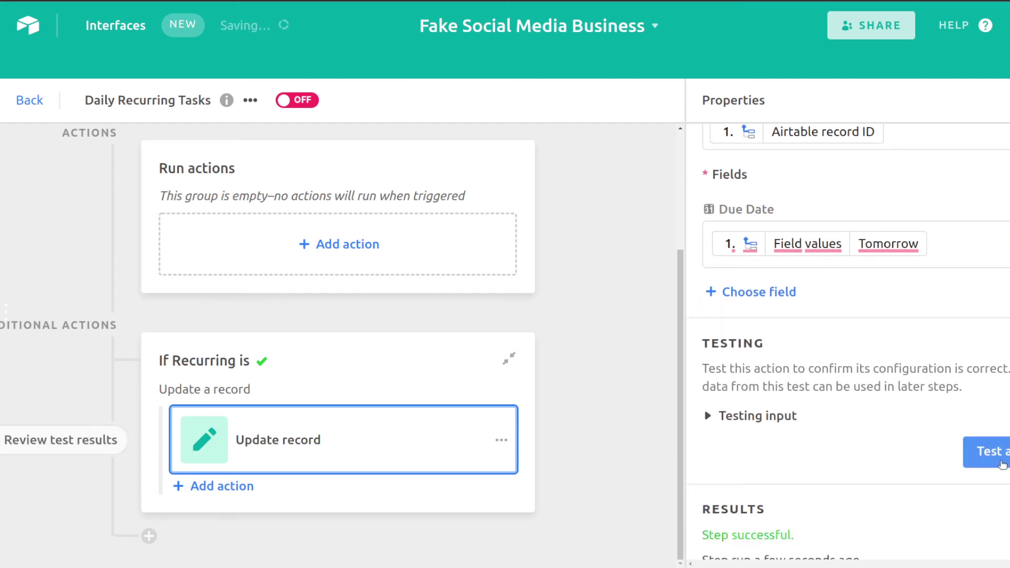
pyautogui.scroll(-4, 902, 479)
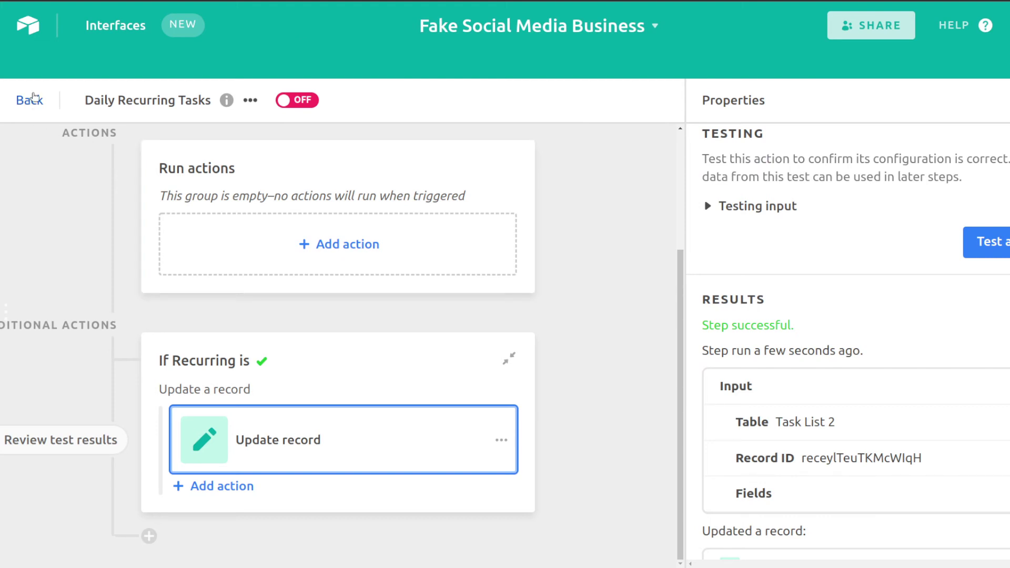
# Return to the Task List 2 grid and close the automations pane to check the first task's Due Date.
pyautogui.click(33, 98)
pyautogui.click(190, 277)
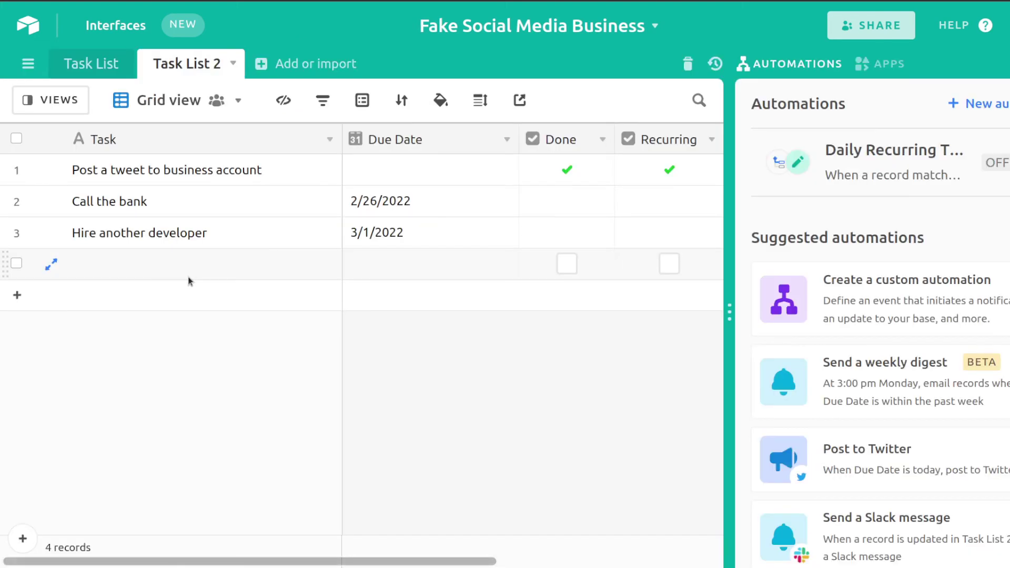
pyautogui.click(1009, 64)
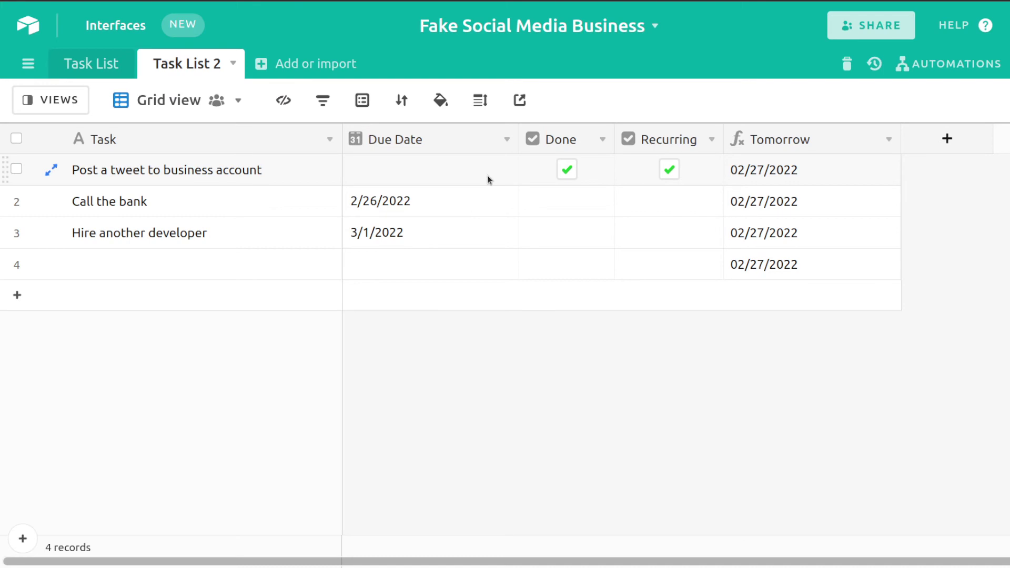
# Set the Due Date of "Post a tweet to business account" to 2/26/2022.
pyautogui.click(953, 65)
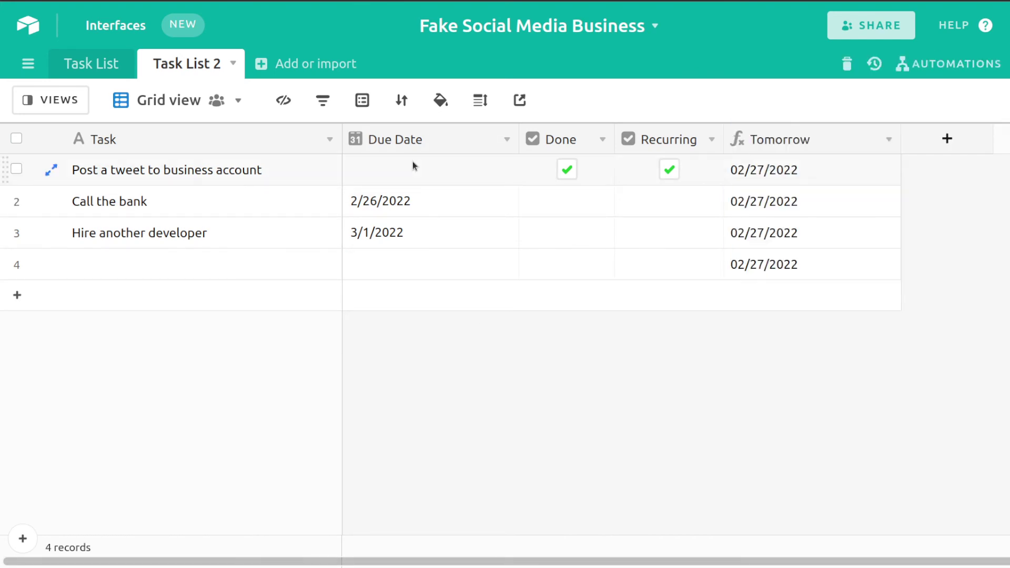
pyautogui.click(413, 165)
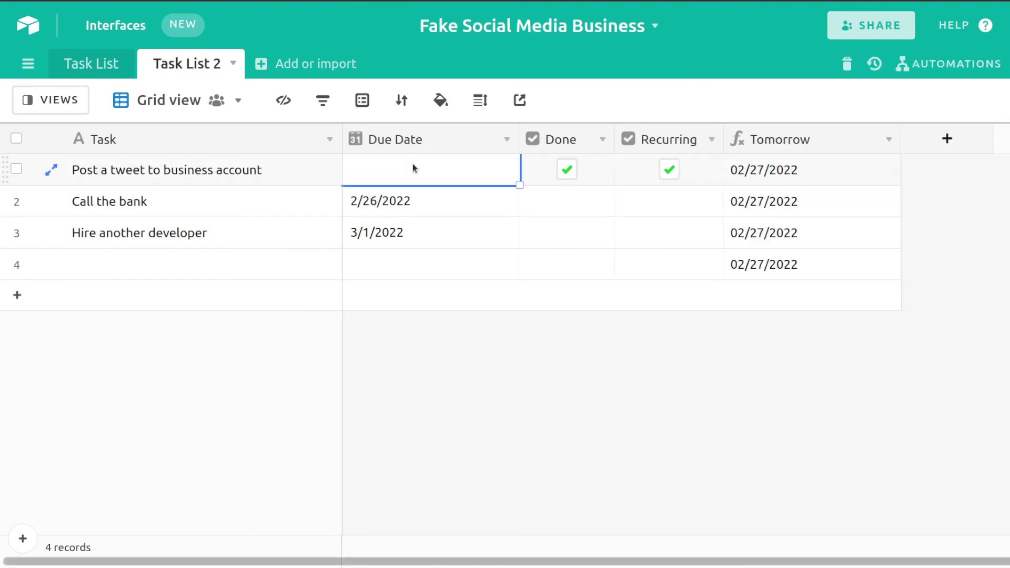
pyautogui.click(413, 166)
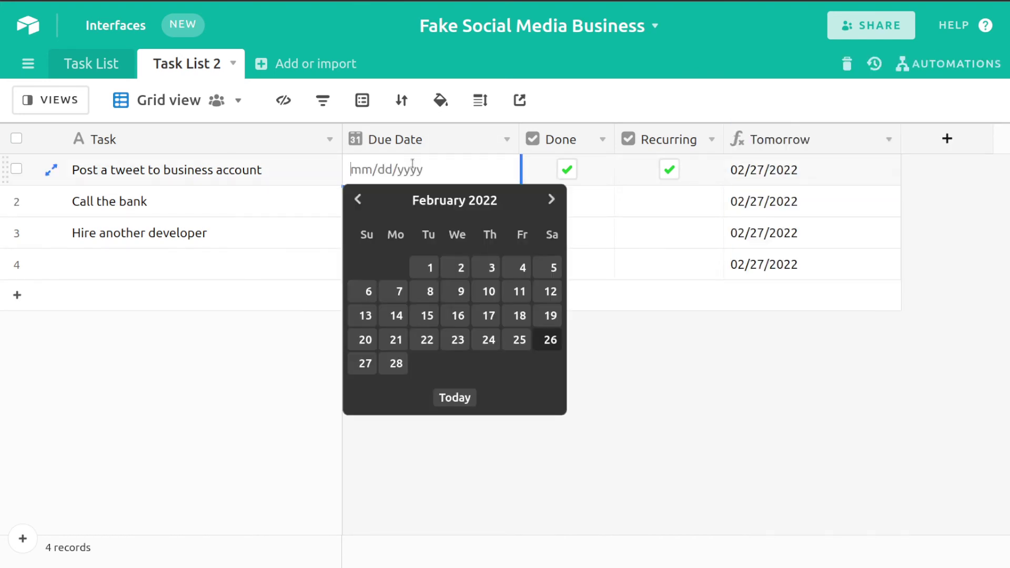
pyautogui.click(550, 341)
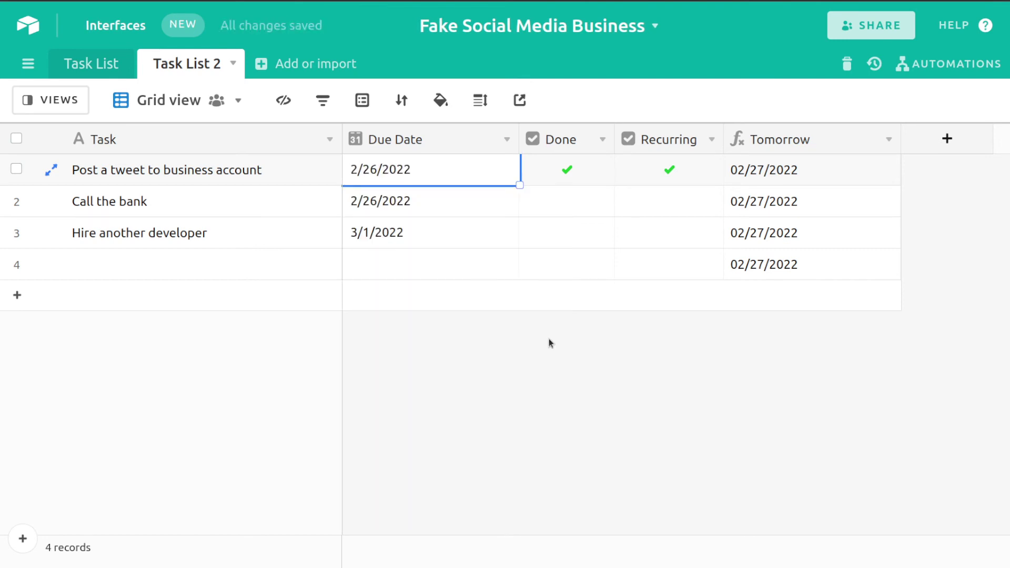
# Turn on the Daily Recurring Tasks automation and return to the Task List 2 table.
pyautogui.click(968, 66)
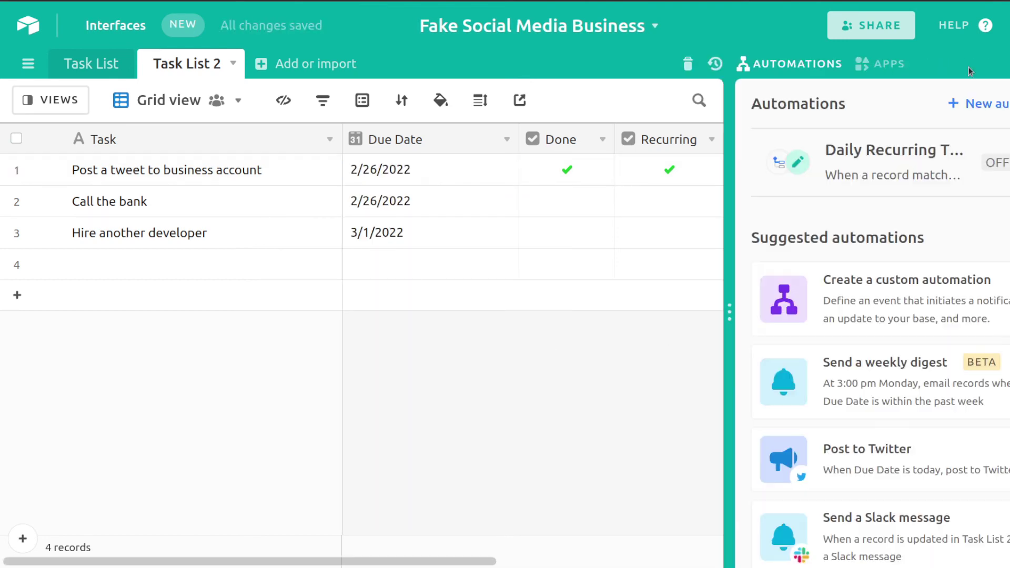
pyautogui.click(992, 167)
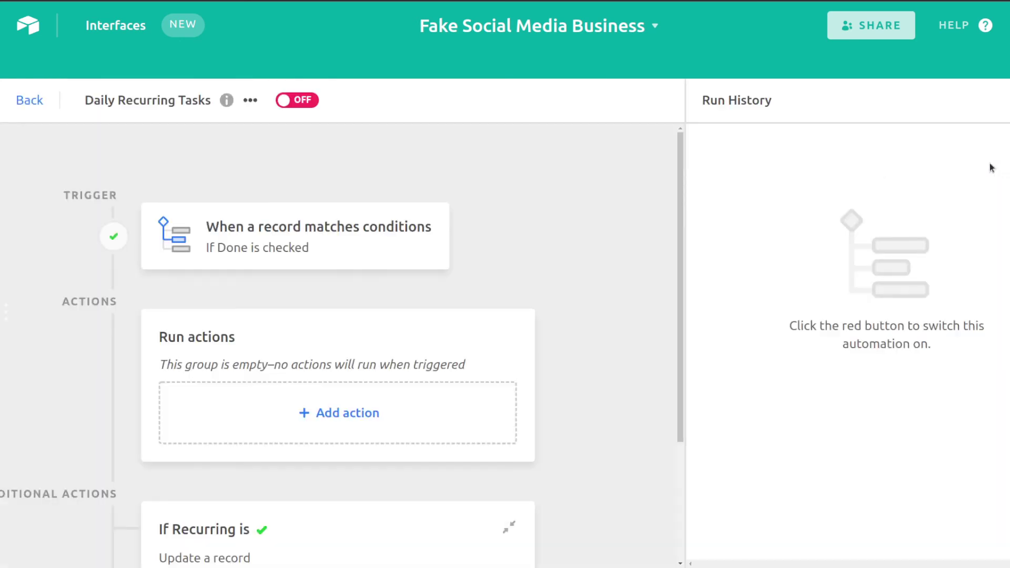
pyautogui.click(305, 102)
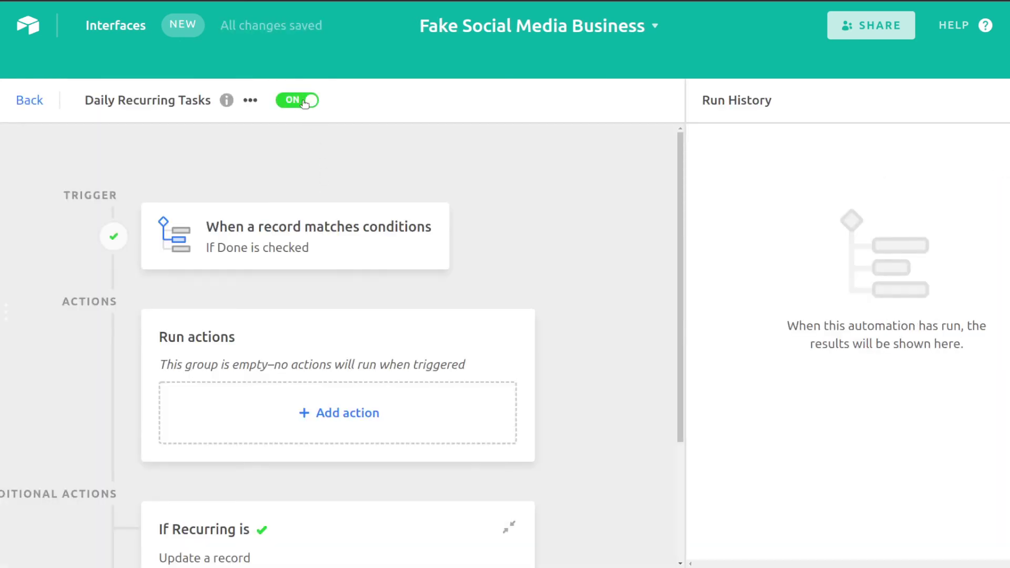
pyautogui.click(22, 101)
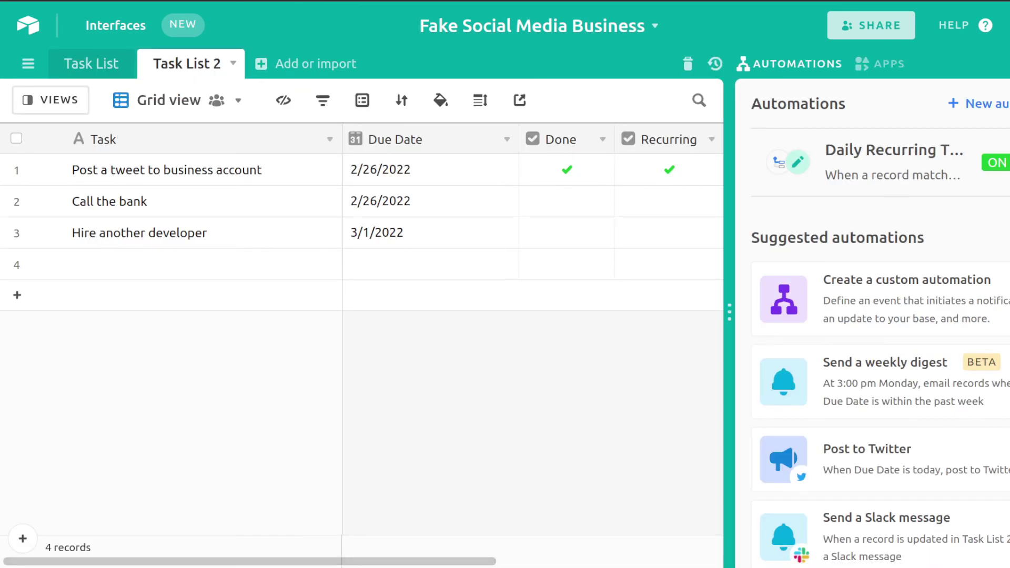
# Clear and re-check Done for "Post a tweet to business account" in the full grid to trigger the automation.
pyautogui.click(1007, 63)
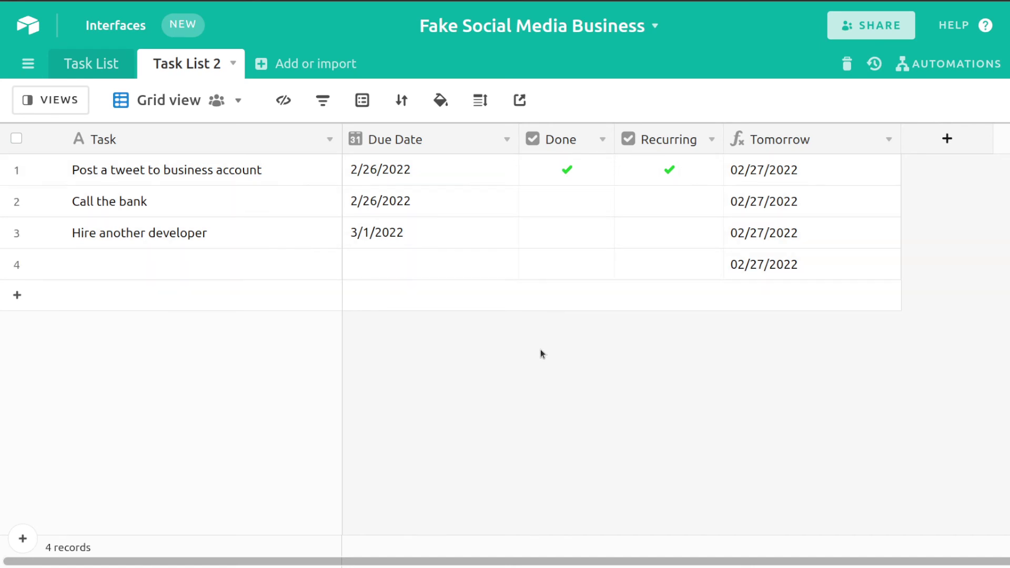
pyautogui.click(568, 170)
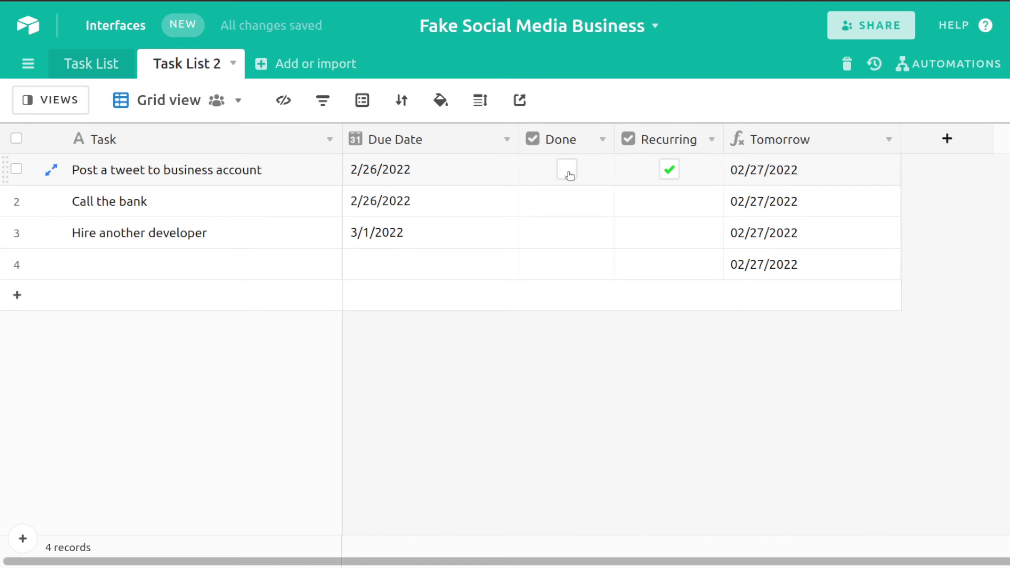
pyautogui.click(568, 171)
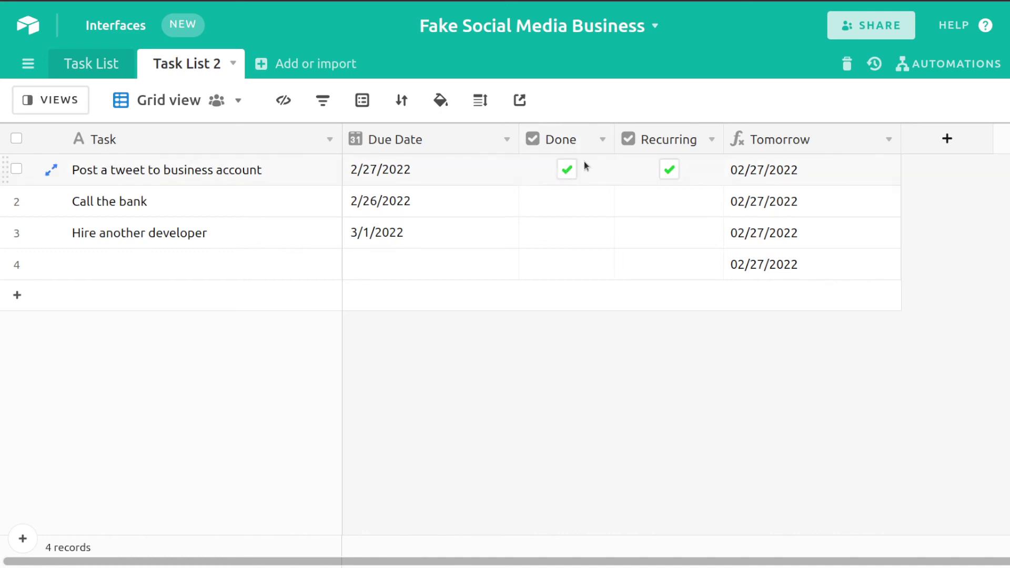
# Turn off the Daily Recurring Tasks automation and go back to the table.
pyautogui.click(939, 63)
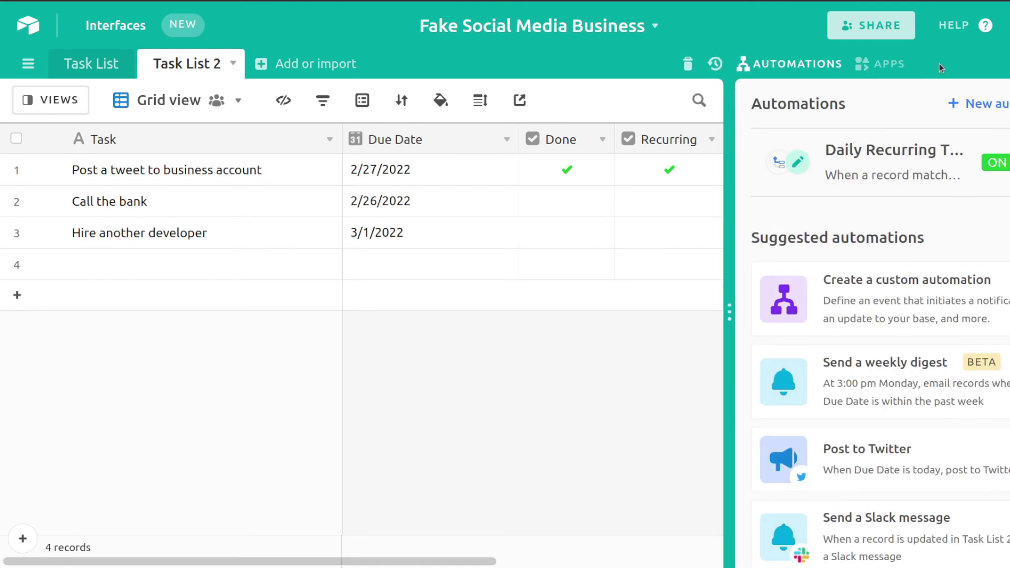
pyautogui.click(1003, 165)
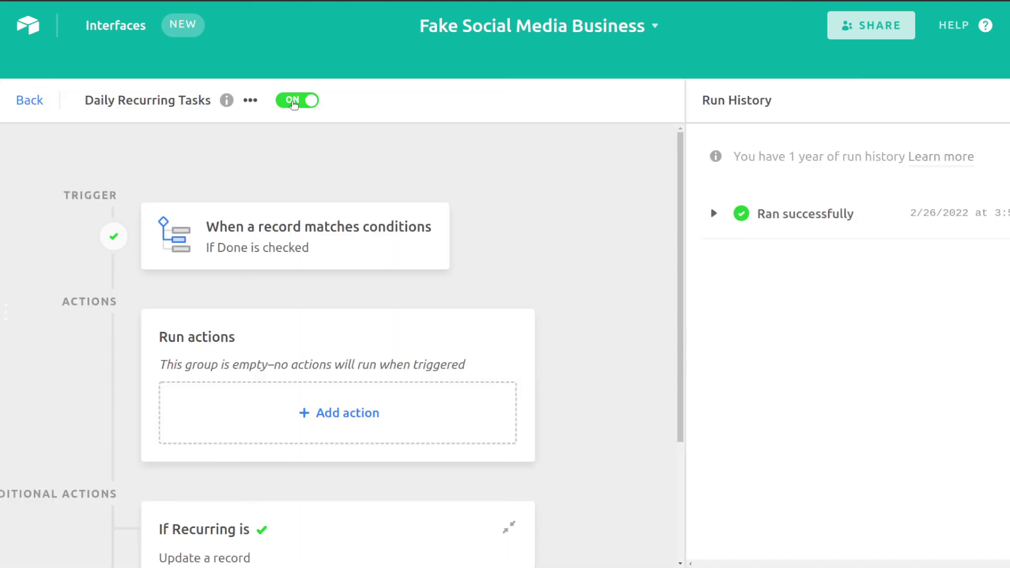
pyautogui.click(293, 102)
pyautogui.click(24, 100)
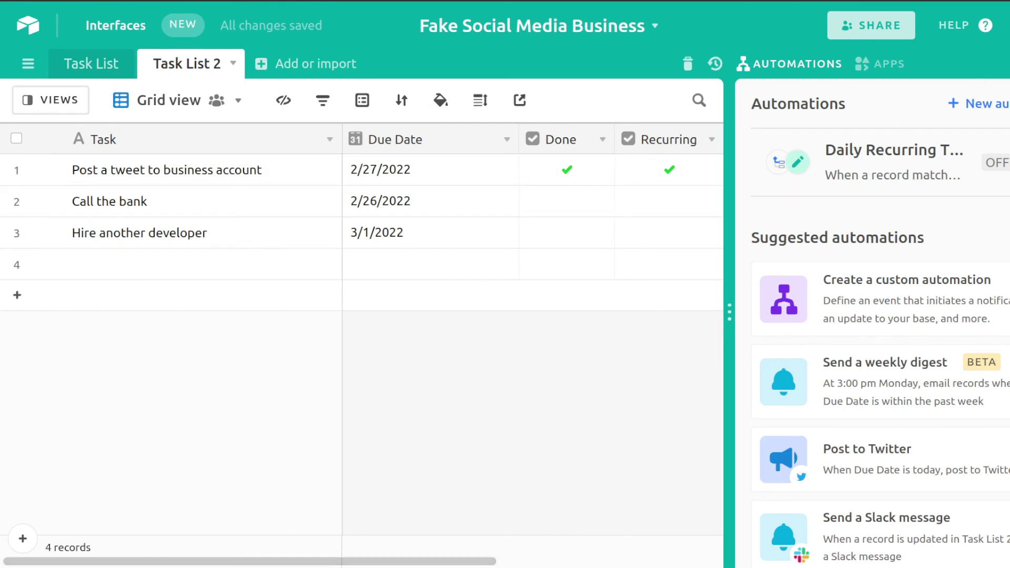
# Close the automations pane and set the Due Date of "Post a tweet to business account" back to 2/26/2022.
pyautogui.click(1009, 63)
pyautogui.doubleClick(427, 163)
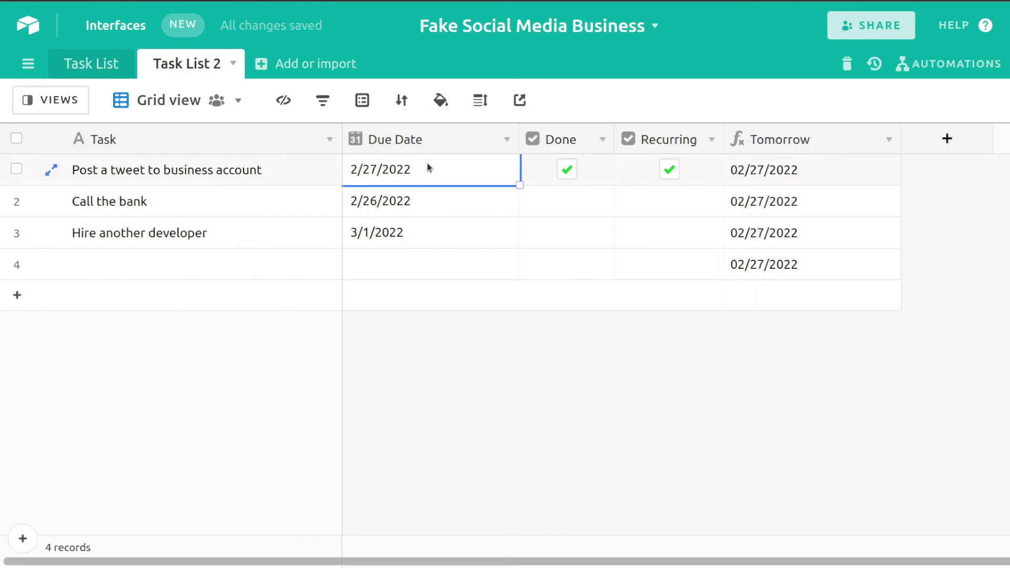
pyautogui.click(550, 340)
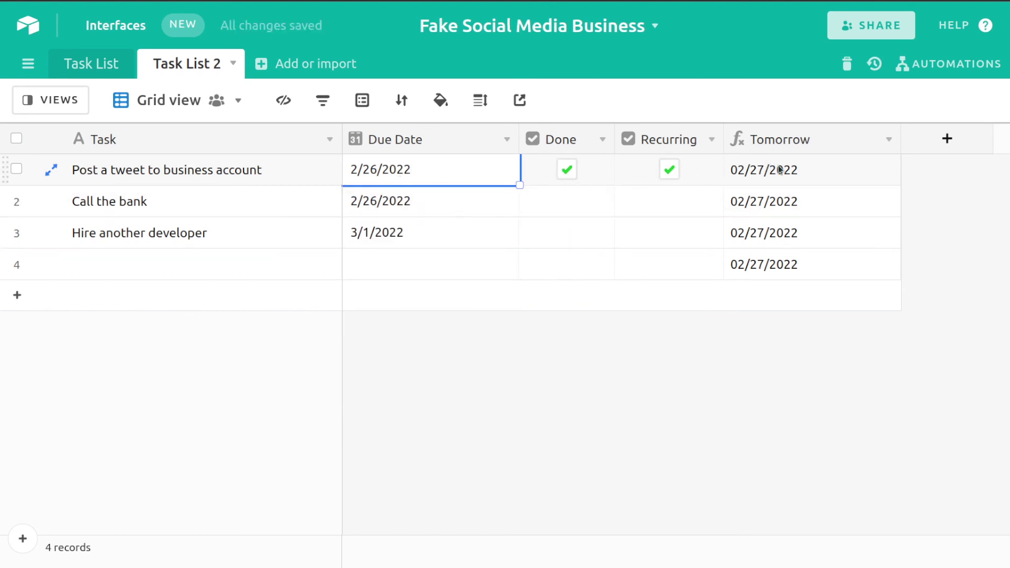
# Reopen the Daily Recurring Tasks automation and add a second Update record action to the "If Recurring is checked" group.
pyautogui.click(963, 62)
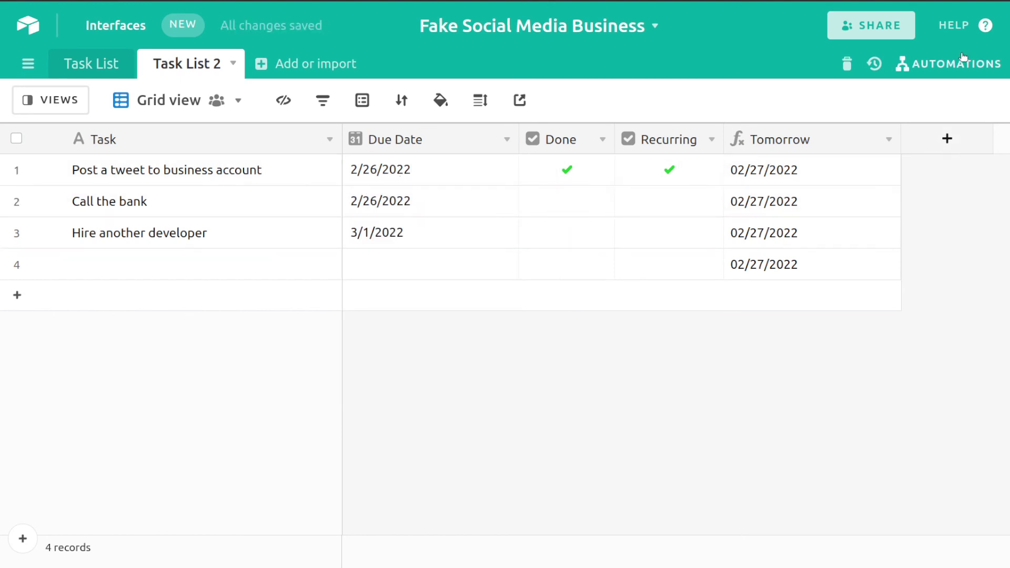
pyautogui.click(912, 150)
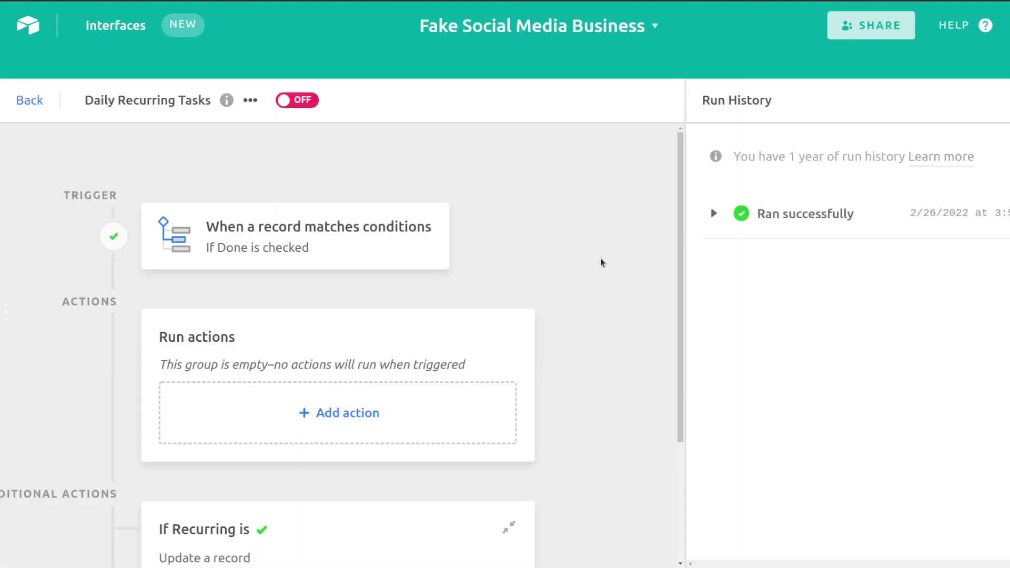
pyautogui.scroll(-3, 586, 393)
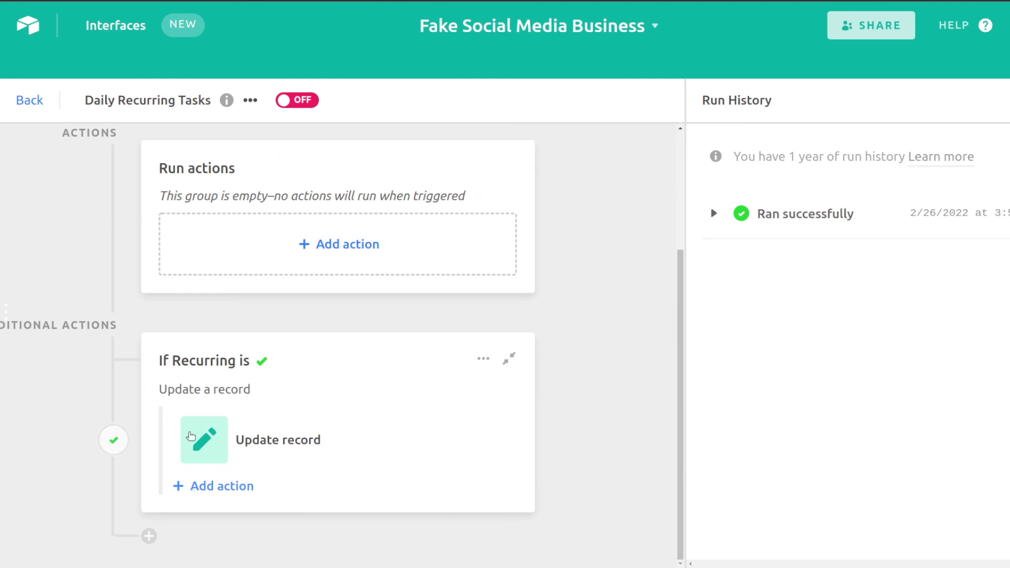
pyautogui.click(200, 486)
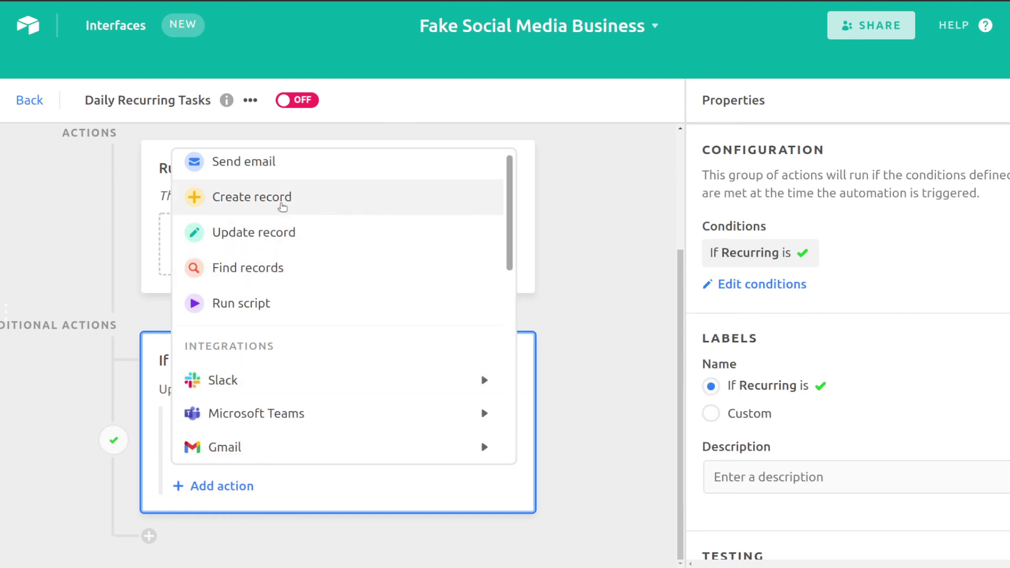
pyautogui.click(286, 235)
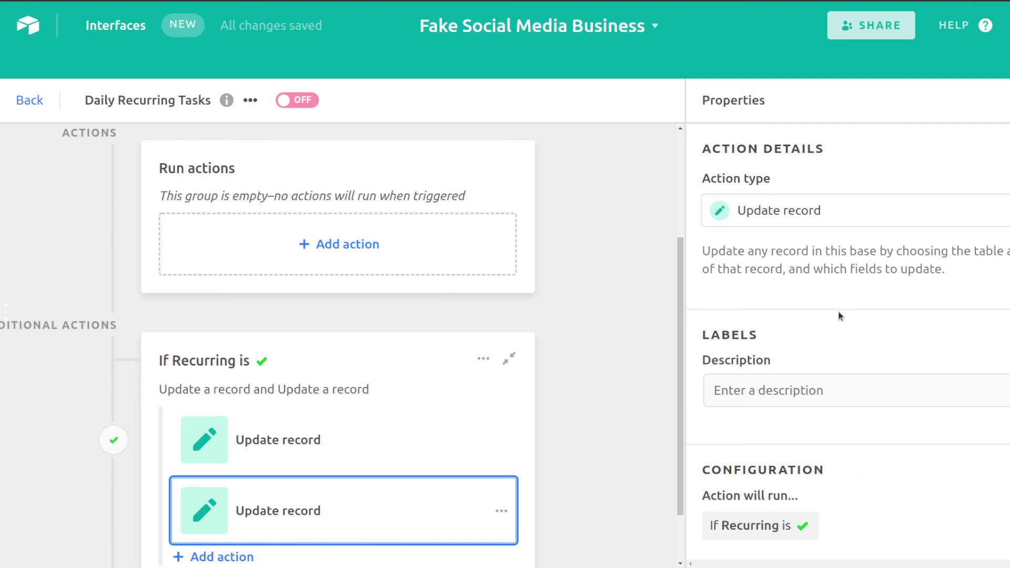
# Set the new action's table to Task List 2 and its Record ID to the Airtable record ID from Step 1.
pyautogui.scroll(-3, 841, 315)
pyautogui.scroll(-3, 785, 363)
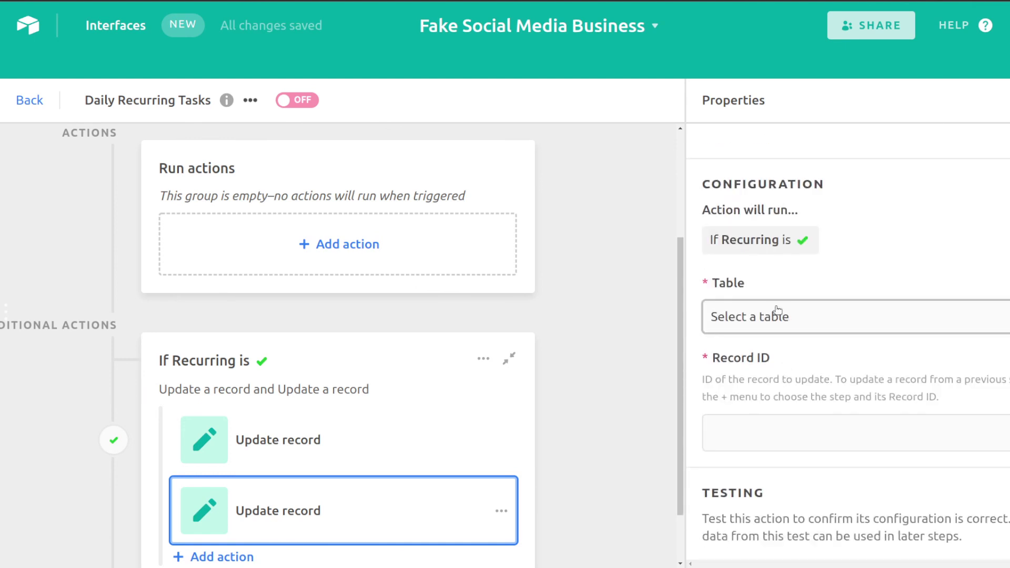
pyautogui.click(778, 317)
pyautogui.click(739, 419)
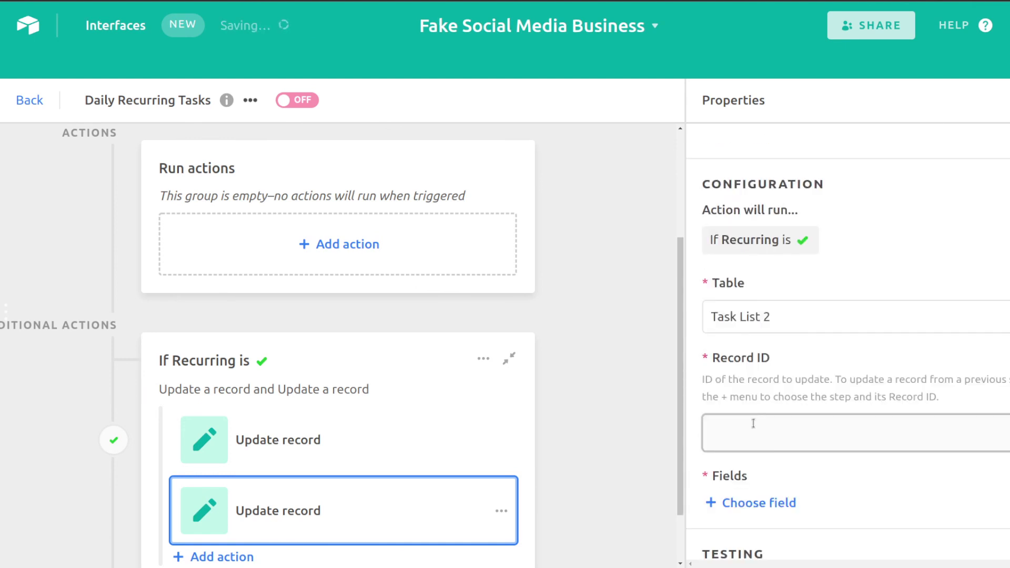
pyautogui.click(874, 437)
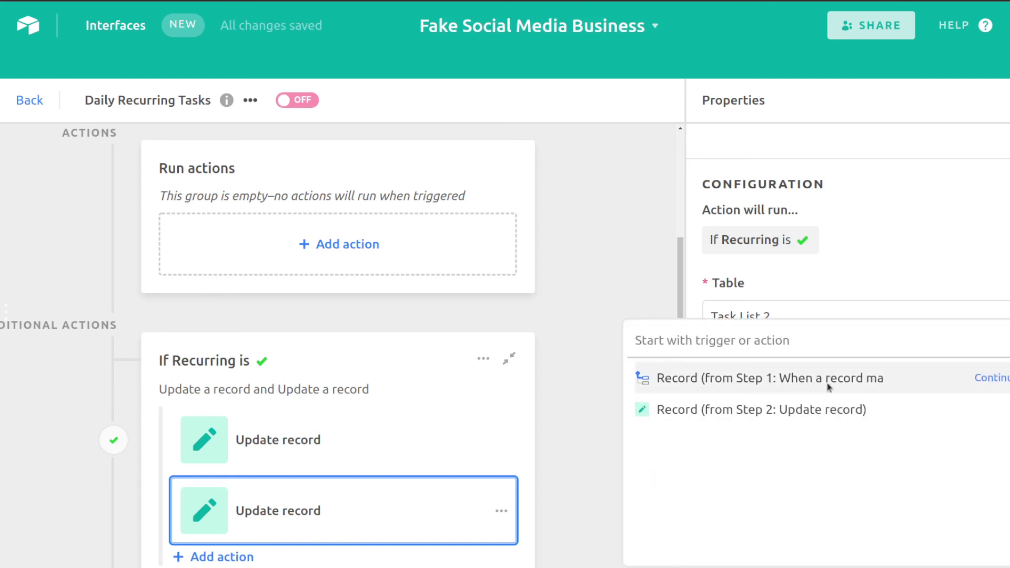
pyautogui.click(989, 378)
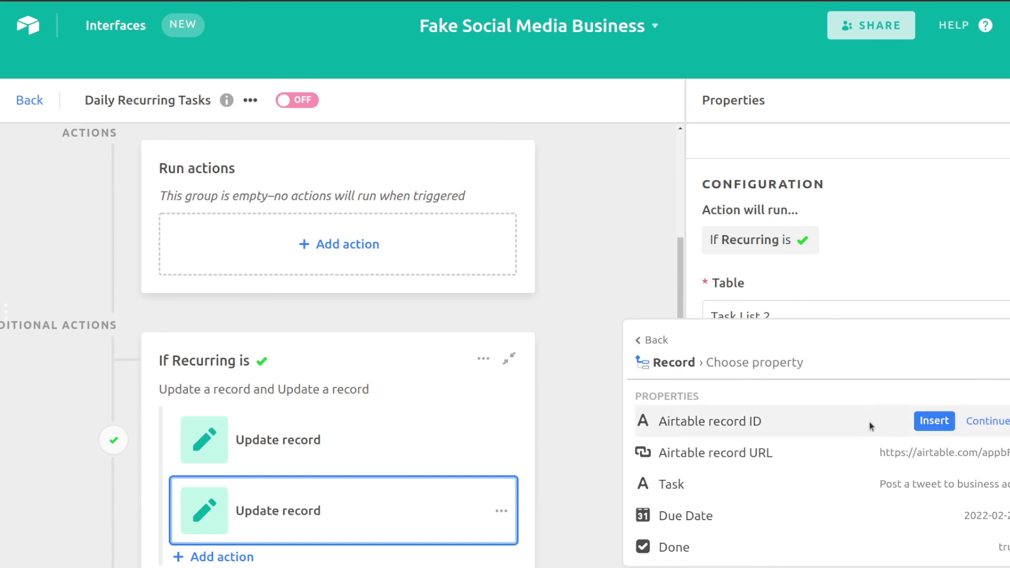
pyautogui.click(934, 421)
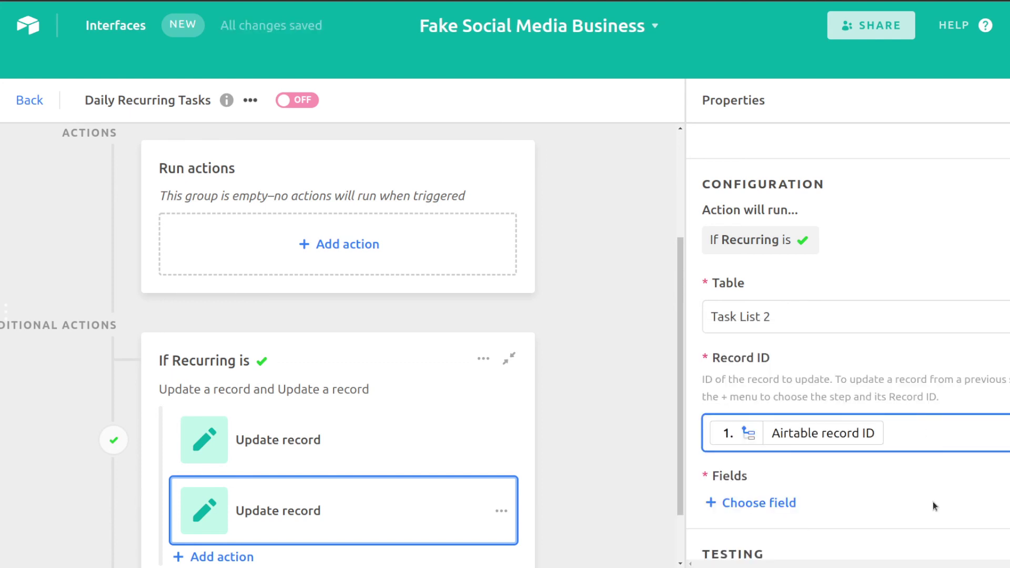
# Add the Done field to the new Update record action and set its value to 0.
pyautogui.scroll(-3, 934, 506)
pyautogui.click(768, 329)
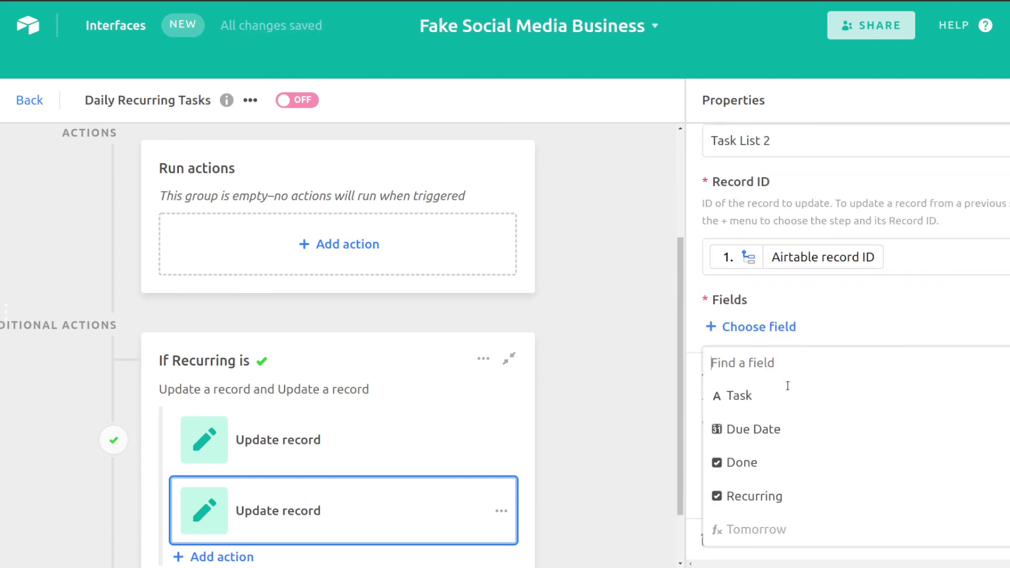
pyautogui.click(760, 464)
pyautogui.click(821, 367)
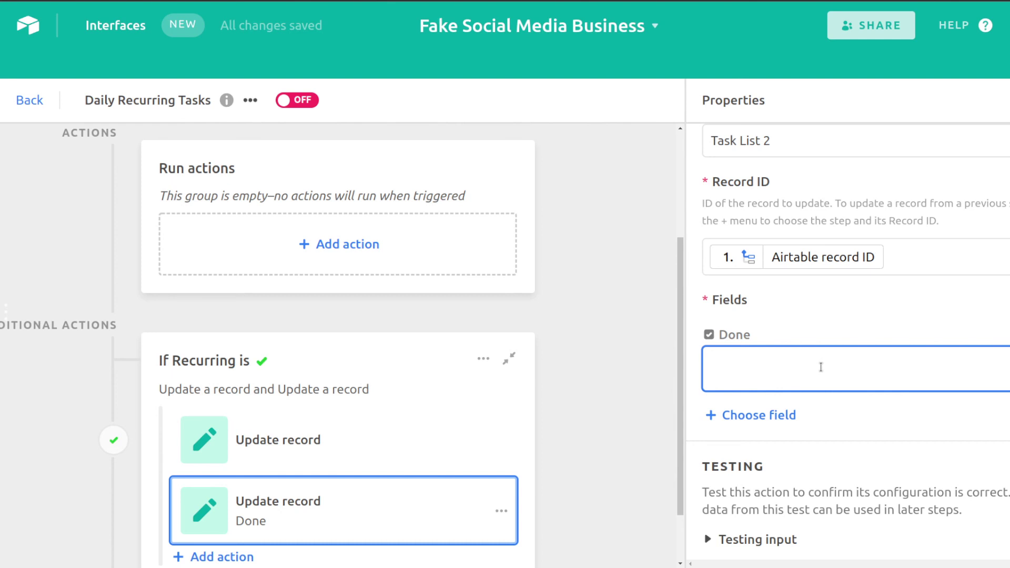
pyautogui.write('0')
# Test the second Update record action and review its results.
pyautogui.scroll(-1, 888, 446)
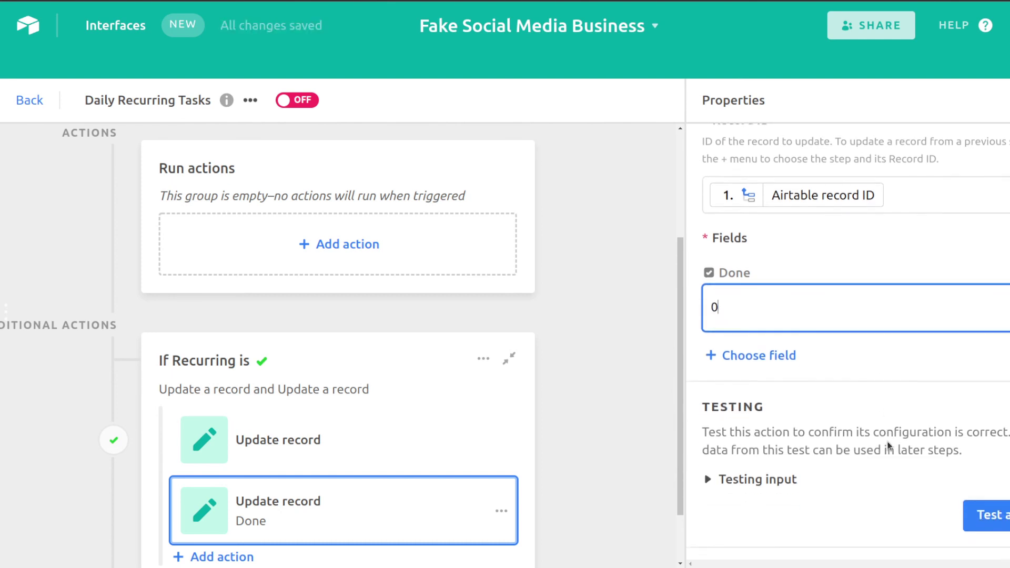
pyautogui.scroll(-1, 888, 447)
pyautogui.click(1003, 479)
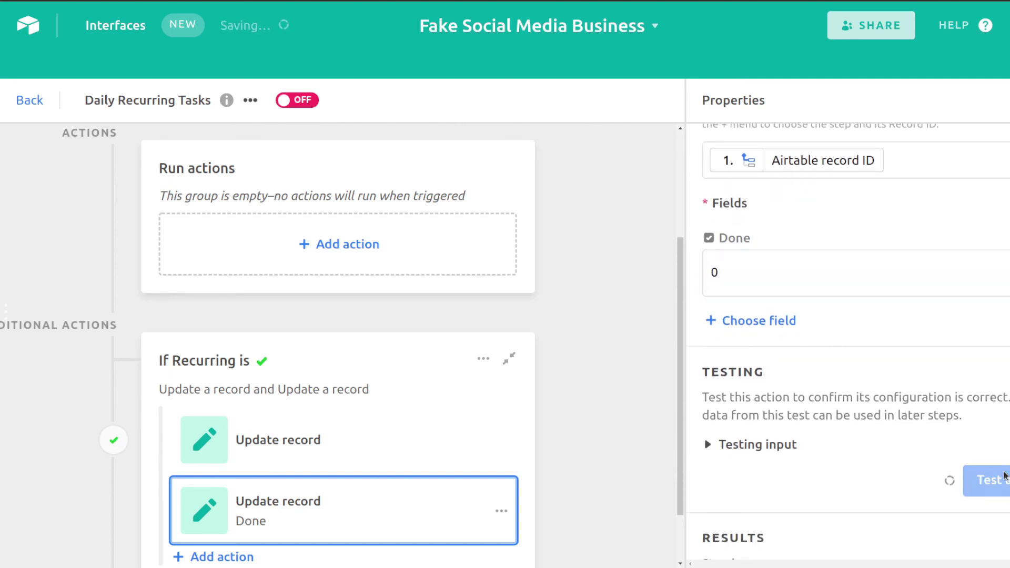
pyautogui.scroll(-3, 897, 458)
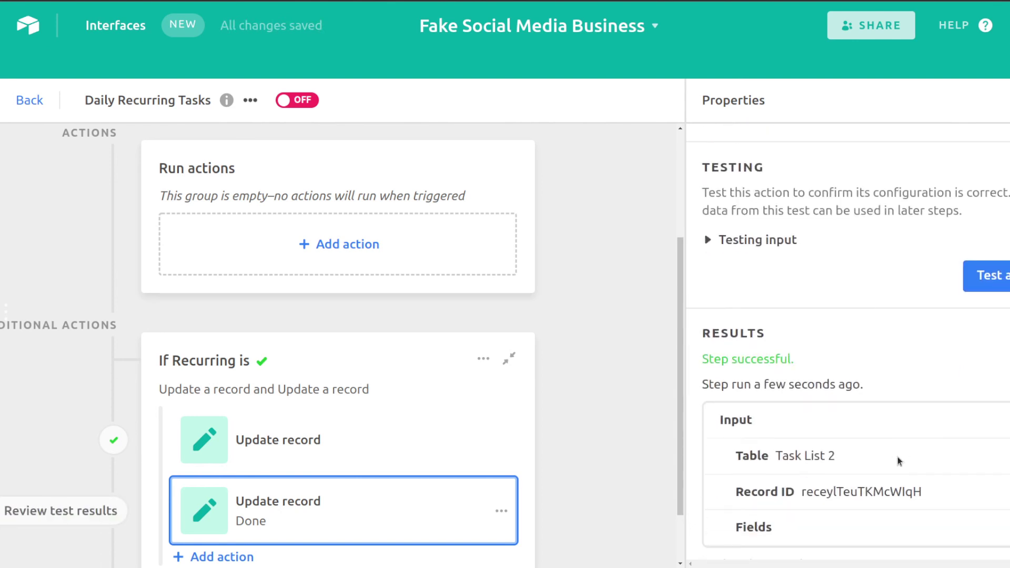
pyautogui.scroll(-2, 898, 458)
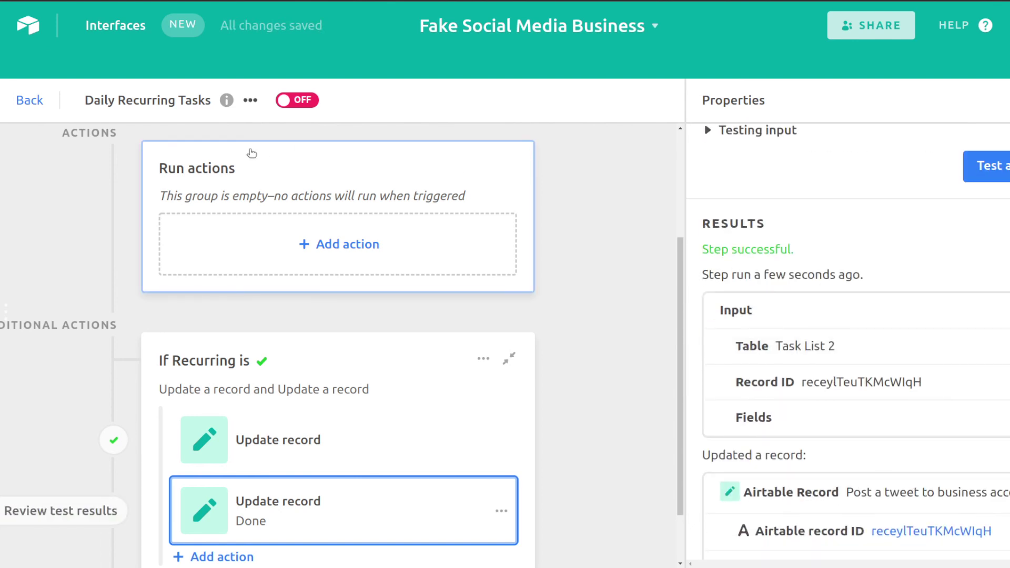
# Turn the automation on and, back in the Task List 2 grid, check Done for "Post a tweet to business account".
pyautogui.click(307, 105)
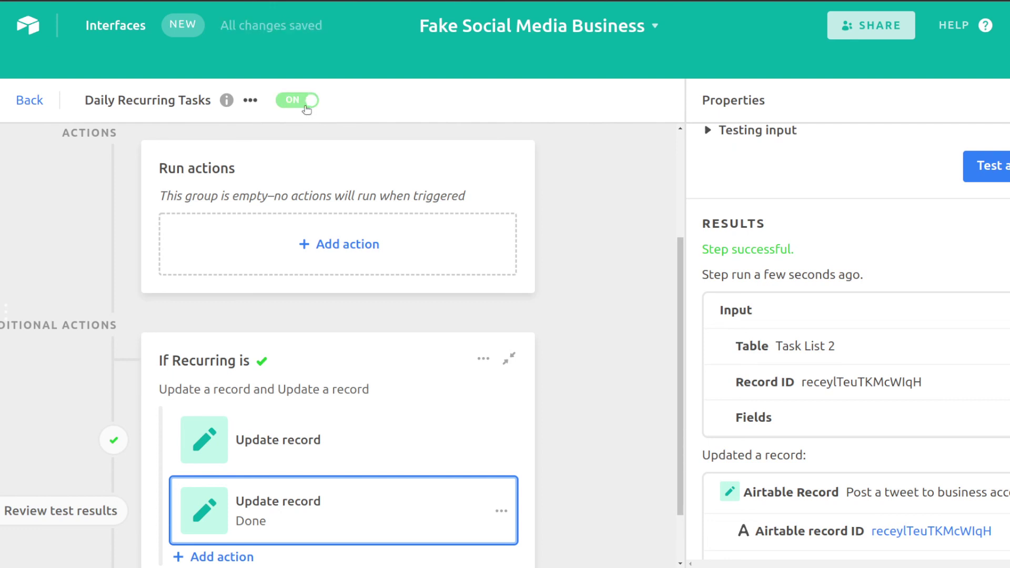
pyautogui.click(28, 100)
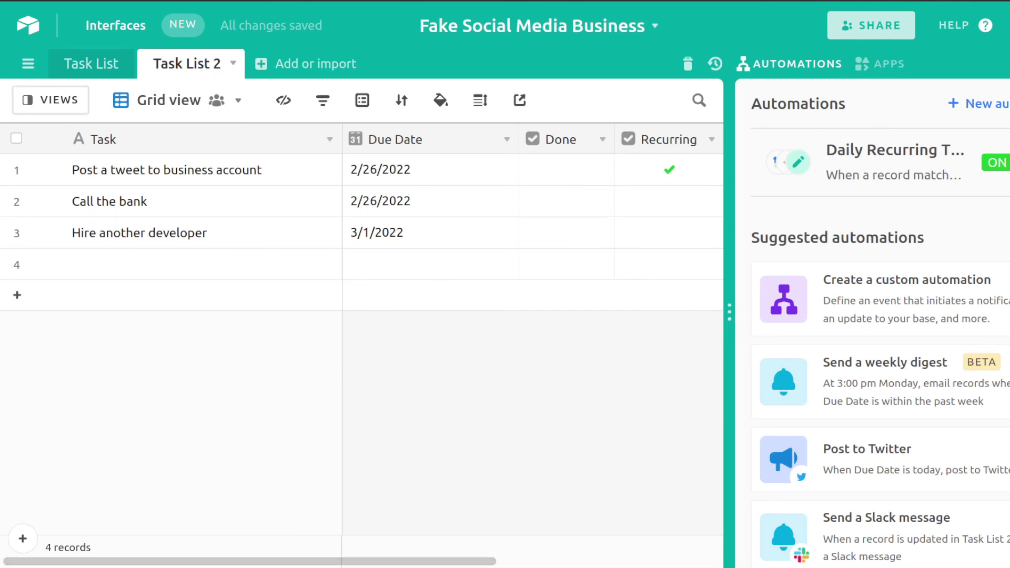
pyautogui.click(1009, 64)
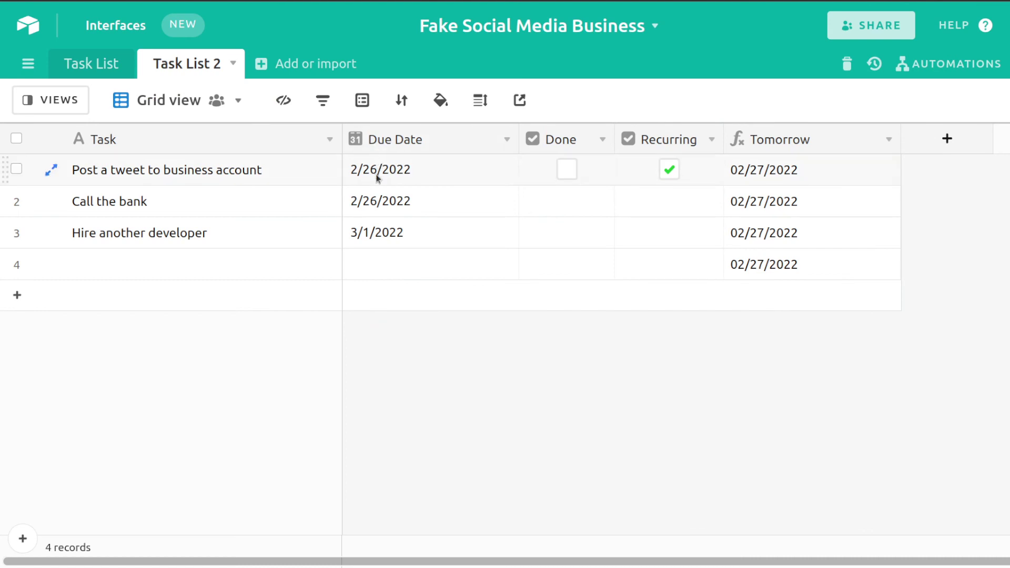
pyautogui.click(567, 170)
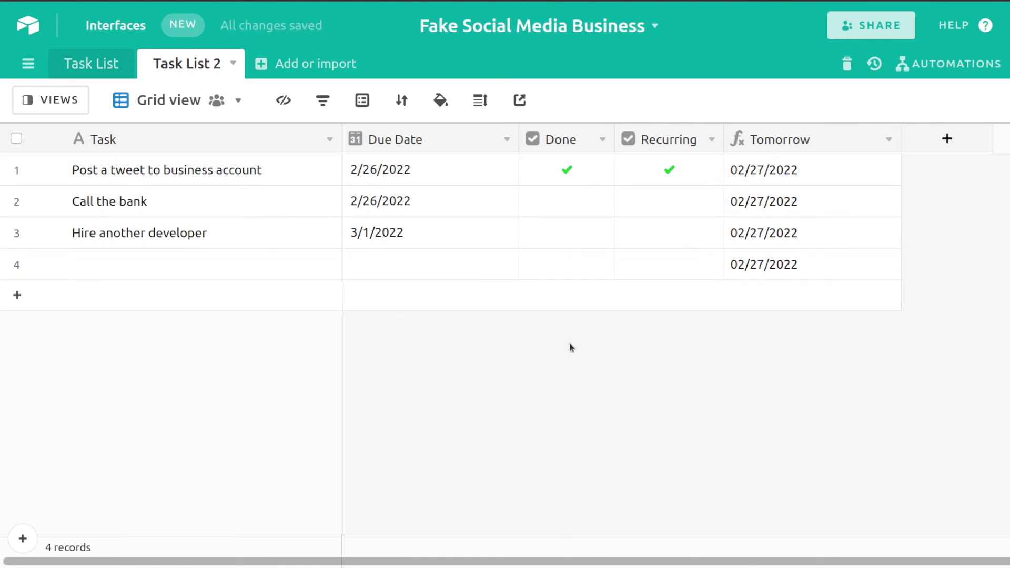